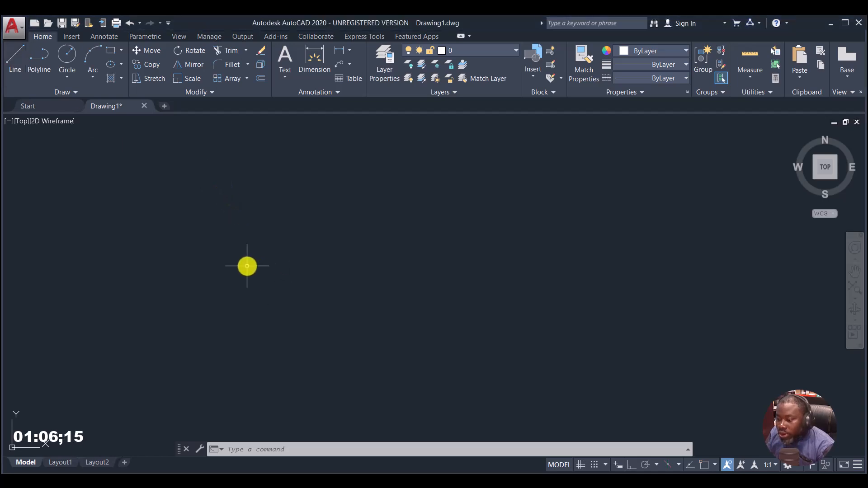
Draw a closed, right-pointing block arrow outline from seven freehand line segments in the middle of the drawing
click(13, 54)
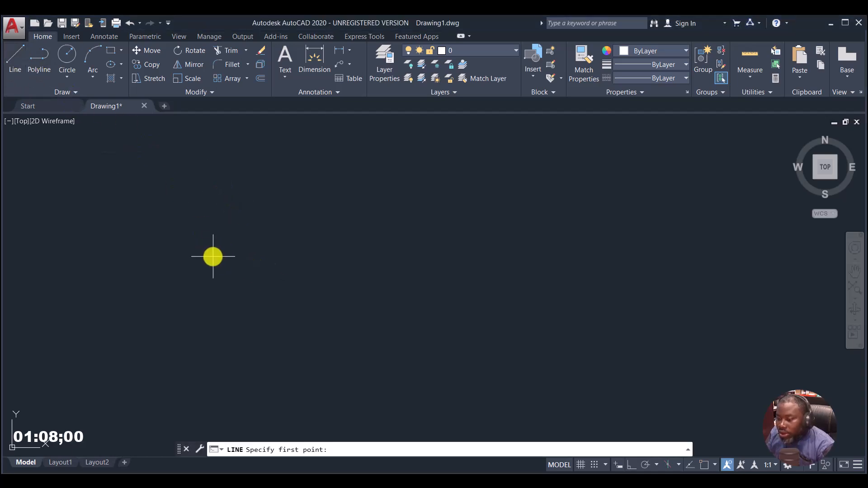
click(223, 285)
click(223, 224)
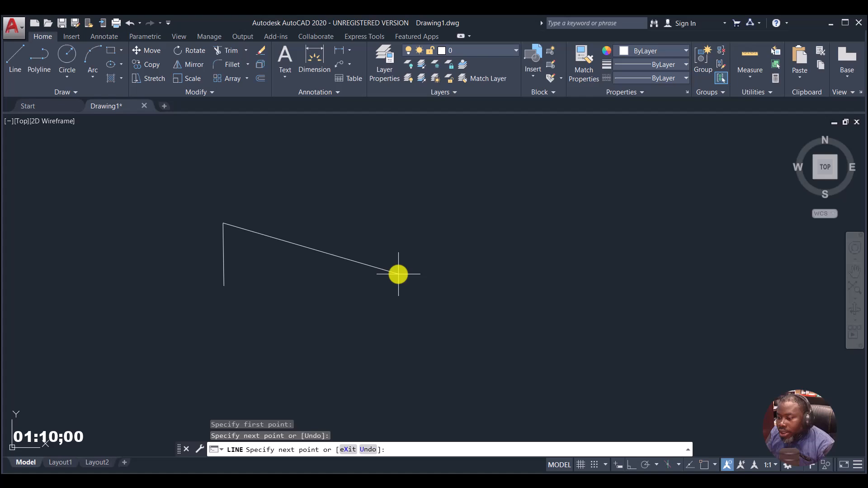
click(417, 243)
click(397, 202)
click(537, 285)
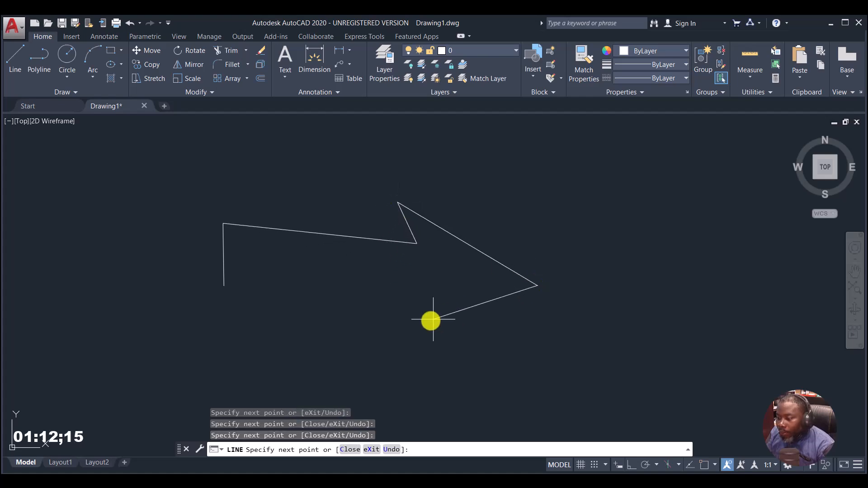
click(413, 343)
click(423, 281)
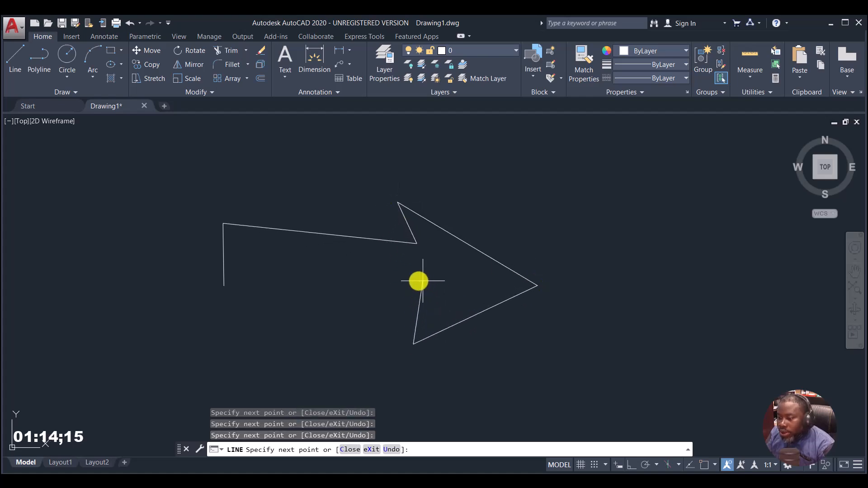
click(347, 450)
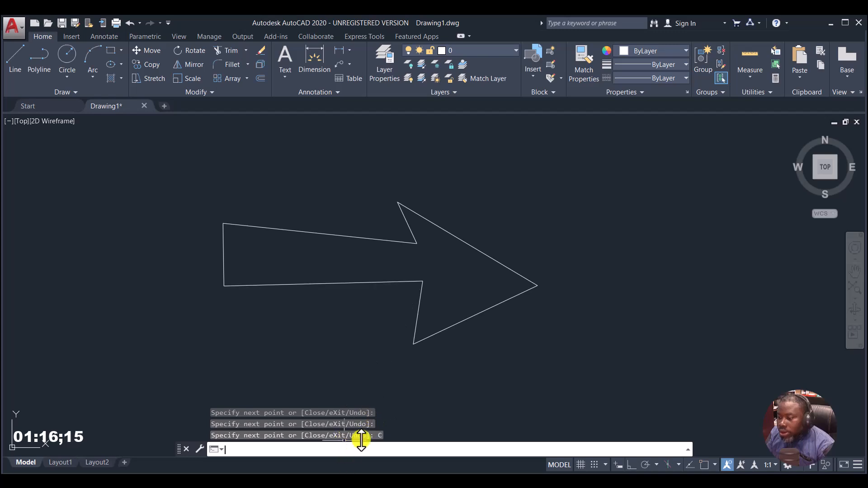
Scale the whole arrow by a factor of .5 using its tip as the base point, and undo the scaling
click(185, 78)
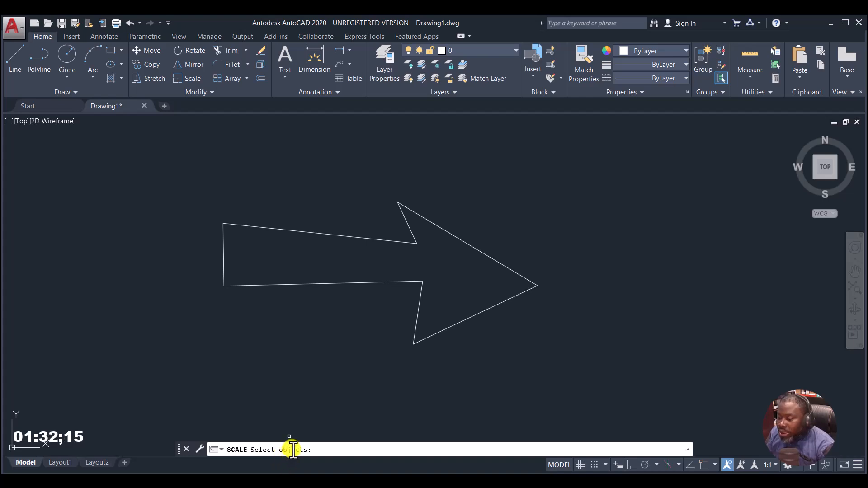
click(573, 354)
click(335, 186)
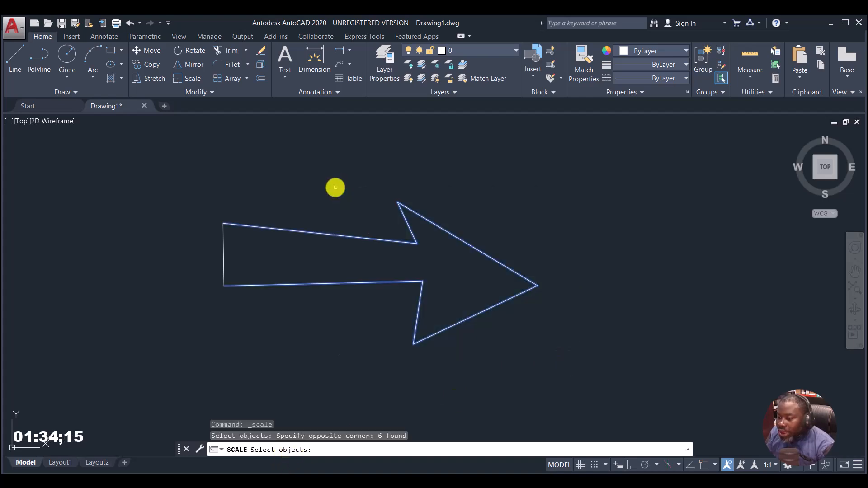
click(264, 260)
click(142, 240)
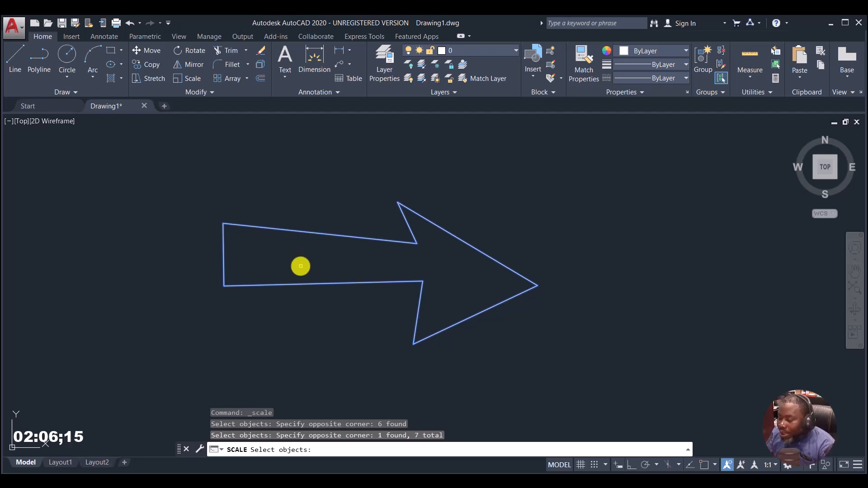
key(Return)
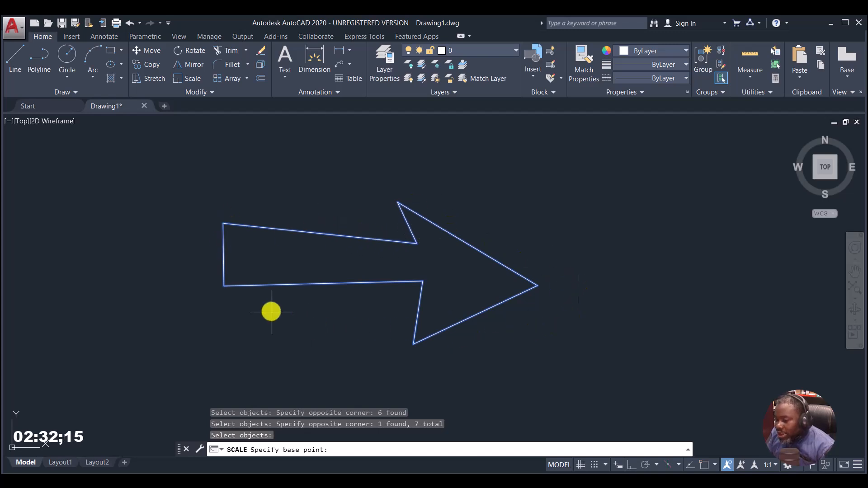
click(535, 285)
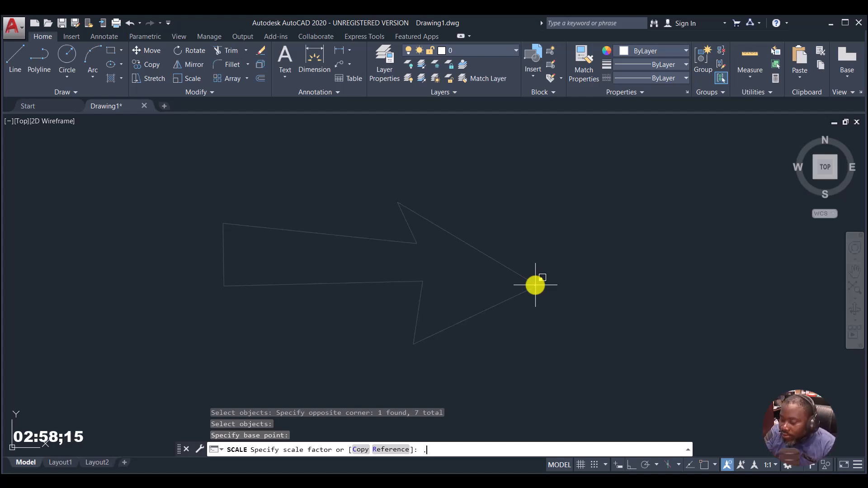
text(5)
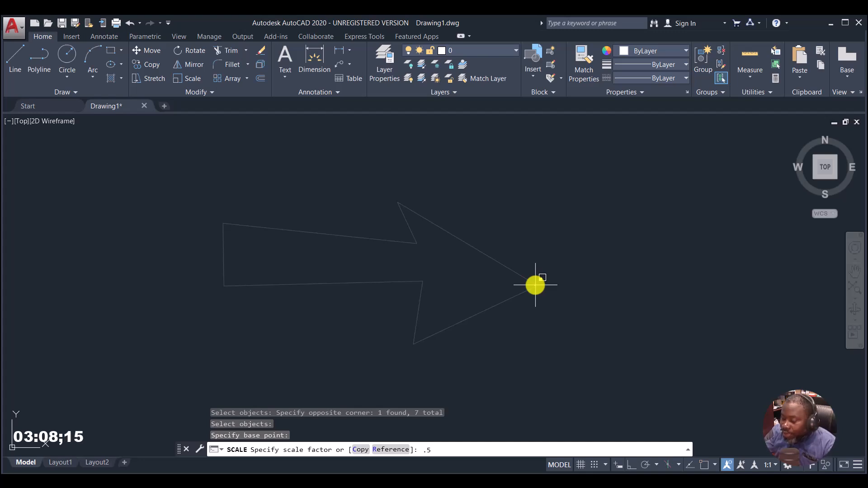
key(Return)
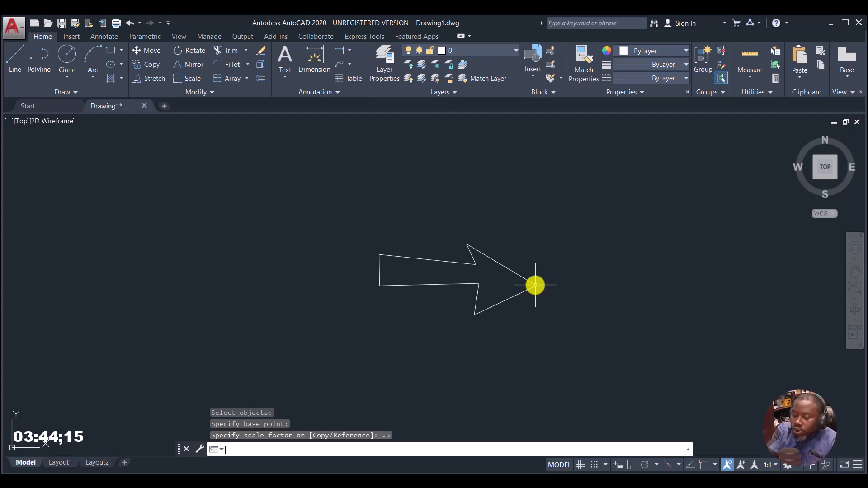
key(ctrl+z)
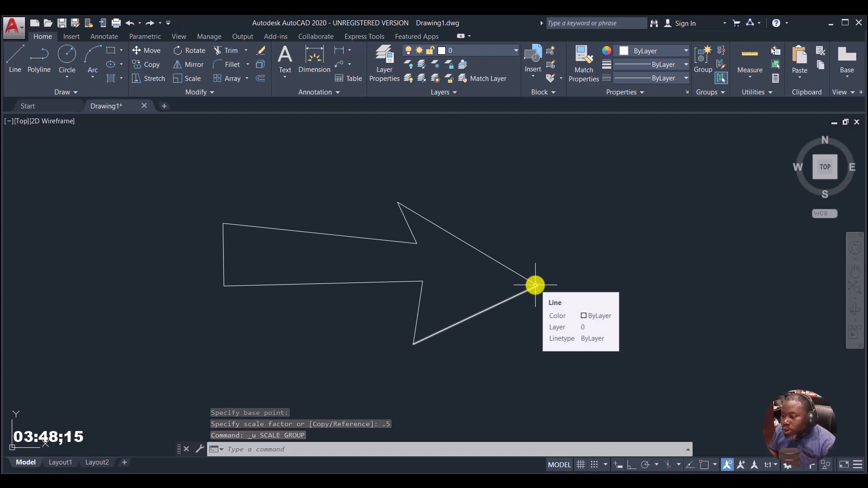
click(192, 76)
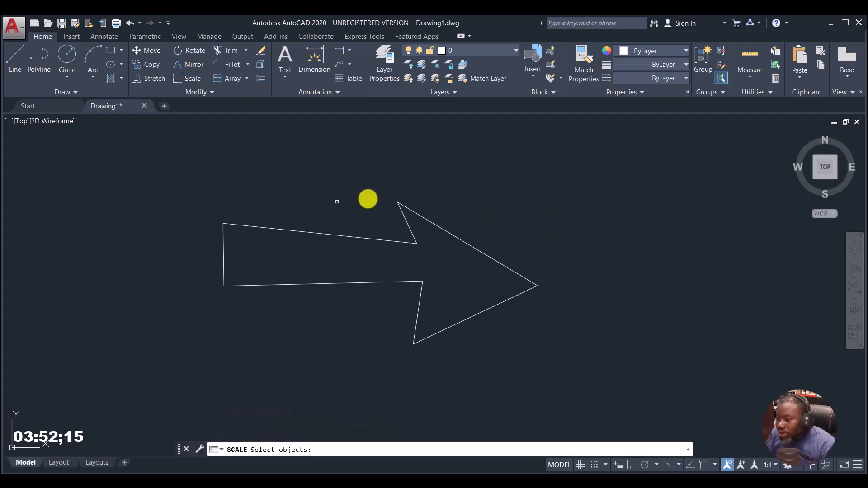
click(178, 206)
click(585, 359)
click(235, 157)
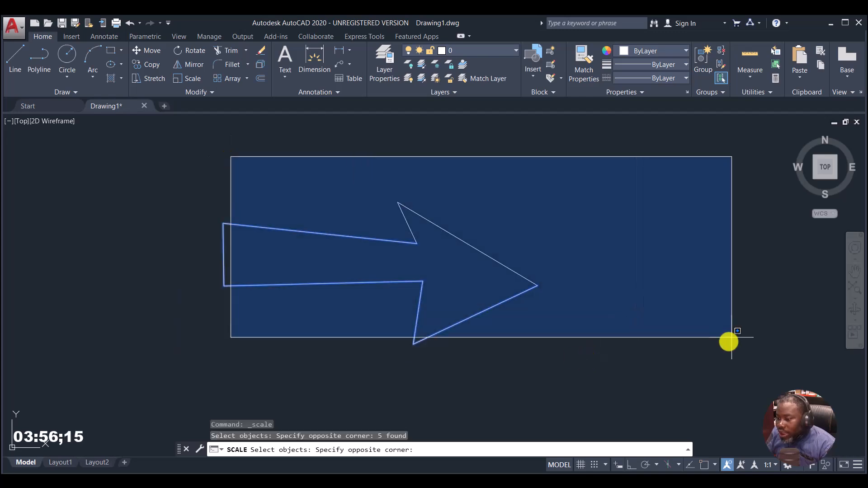
click(725, 391)
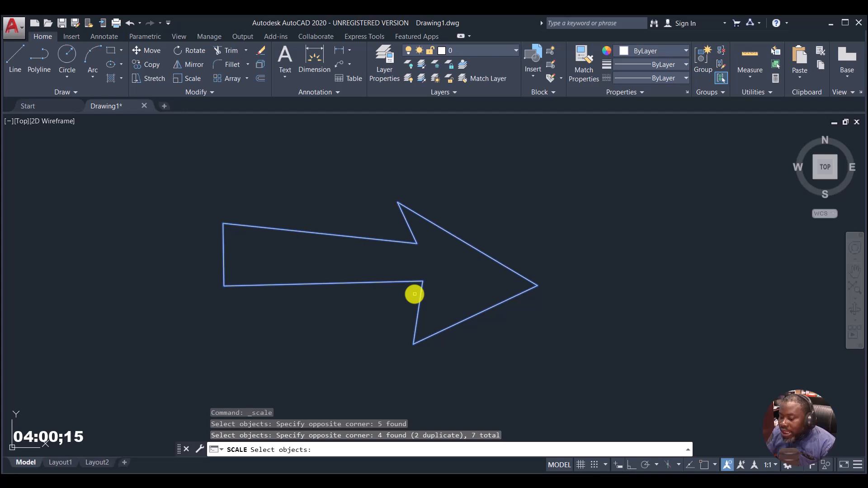
key(Return)
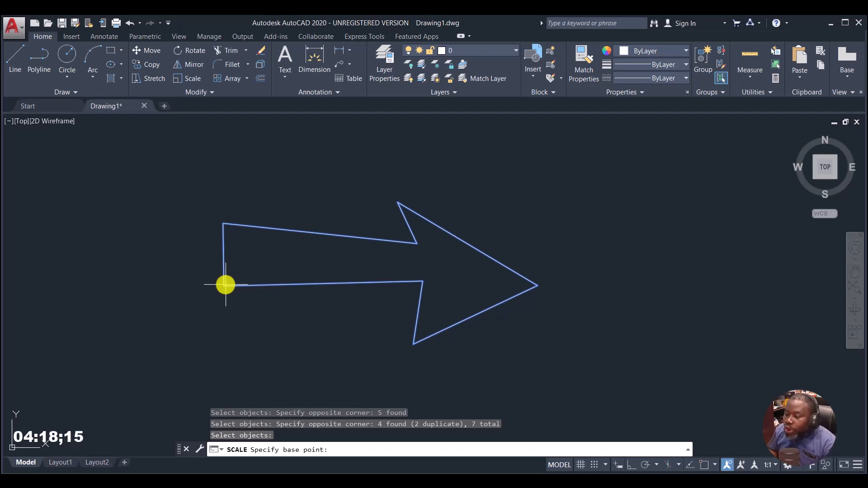
text(2)
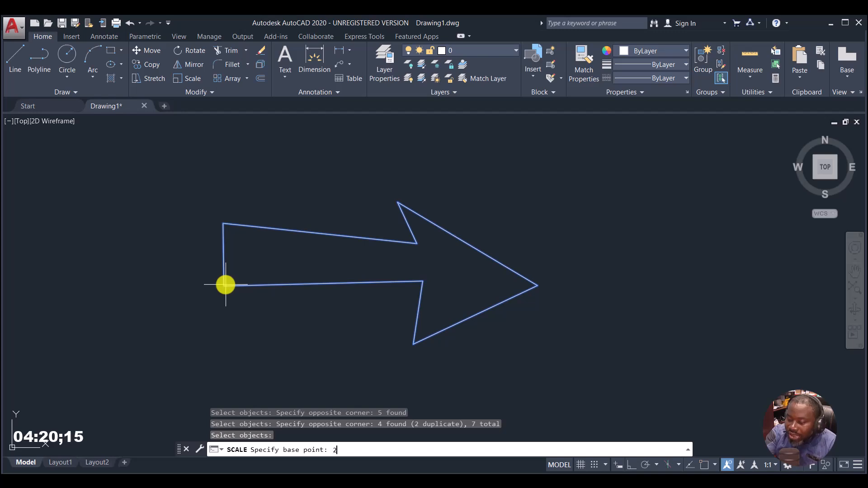
key(Return)
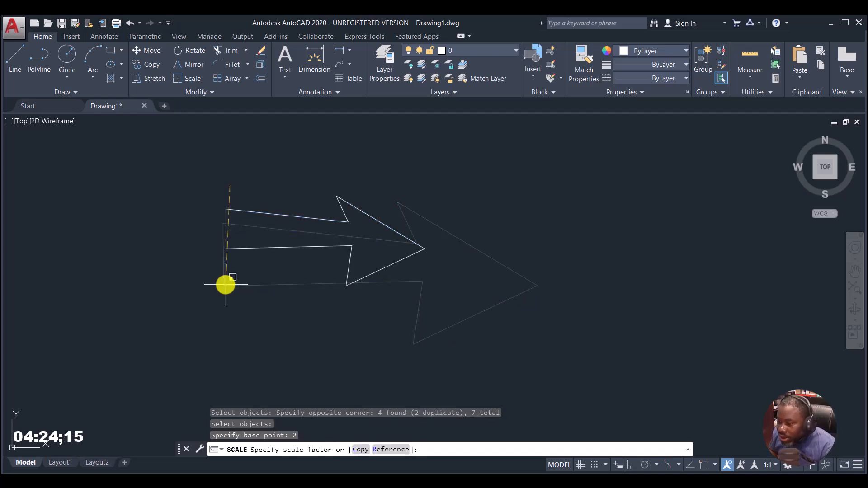
key(Escape)
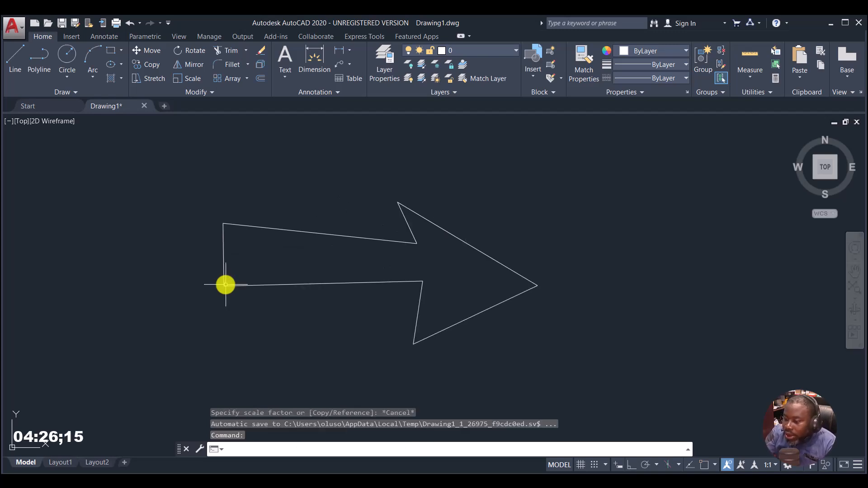
Scale the whole arrow by a factor of 2 using the lower corner of its tail as the base point
text(sc)
key(Return)
text(bjects: b)
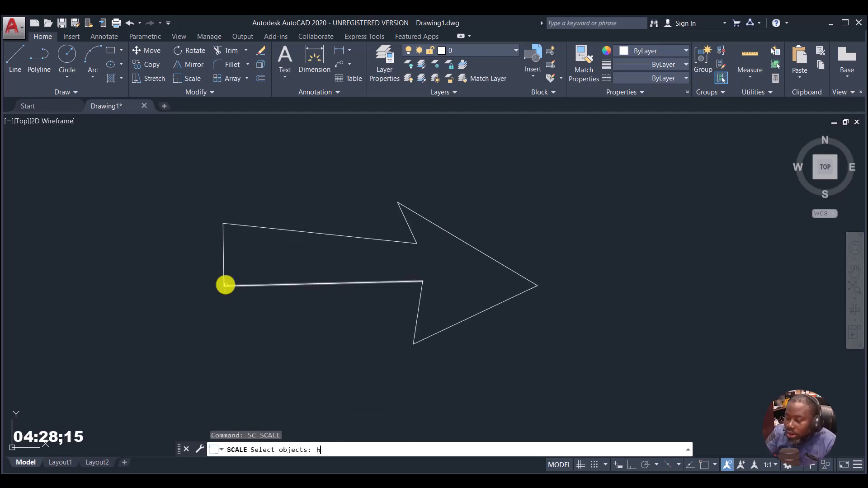
key(BackSpace)
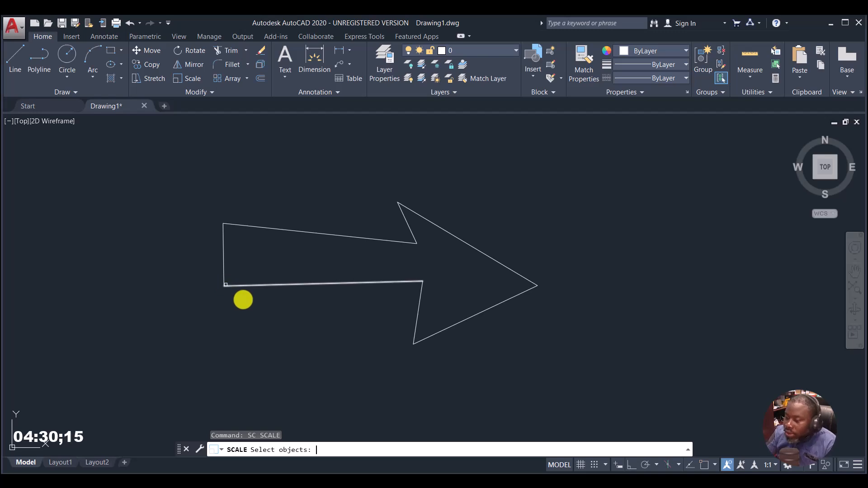
click(551, 333)
click(232, 177)
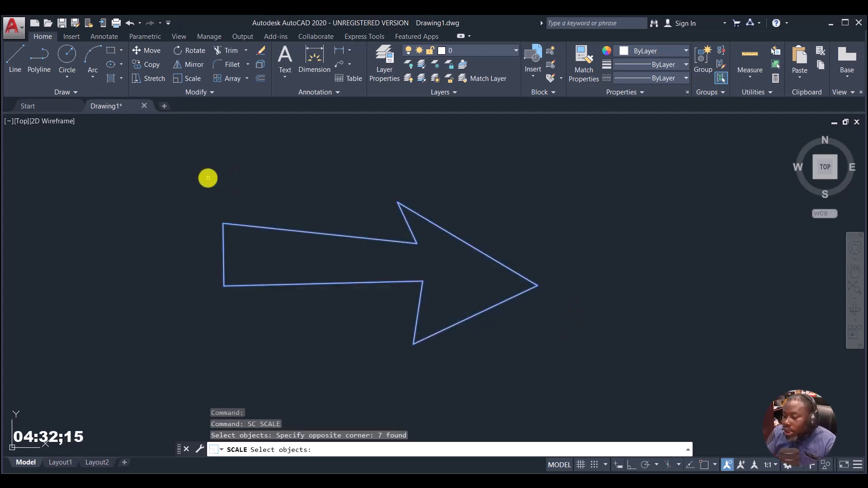
key(Return)
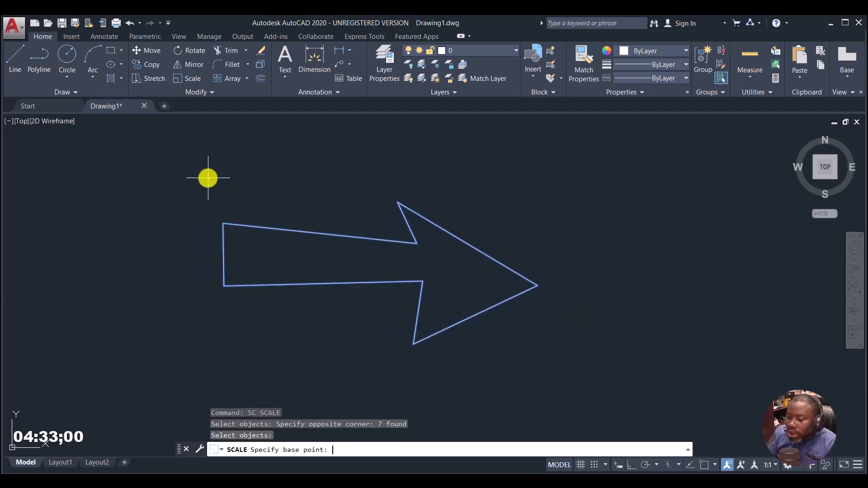
click(222, 286)
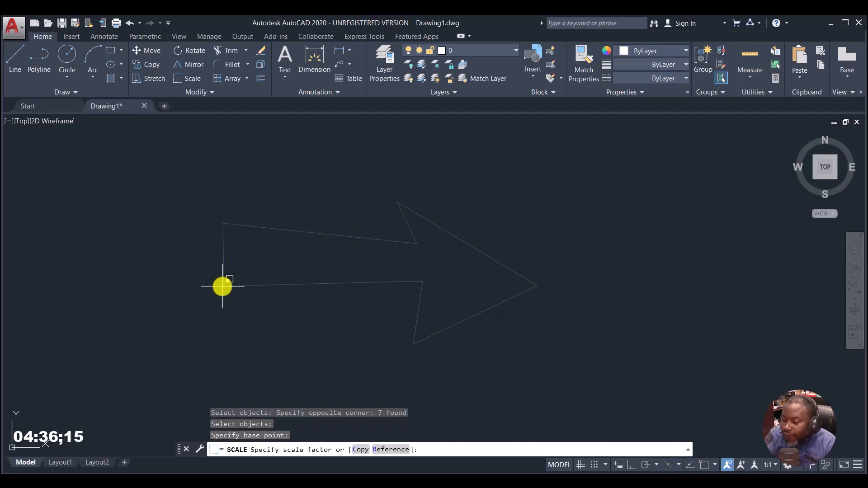
text(2)
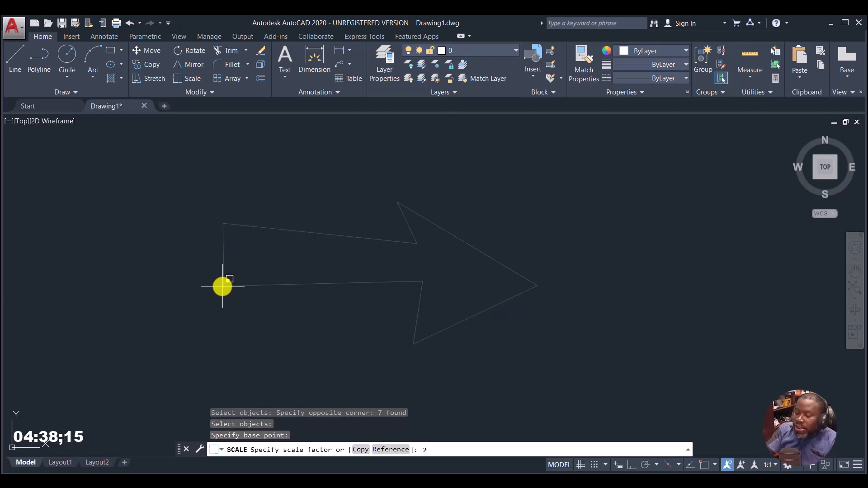
key(Return)
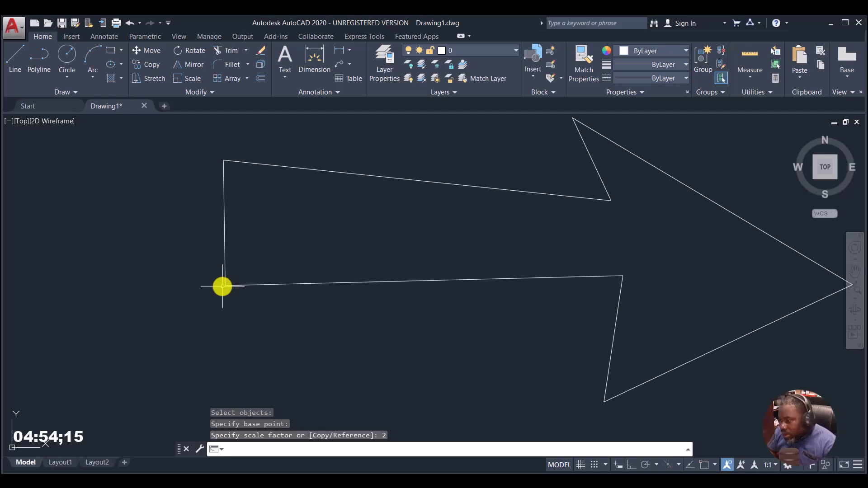
Undo the last scaling of the arrow
click(223, 286)
key(ctrl+z)
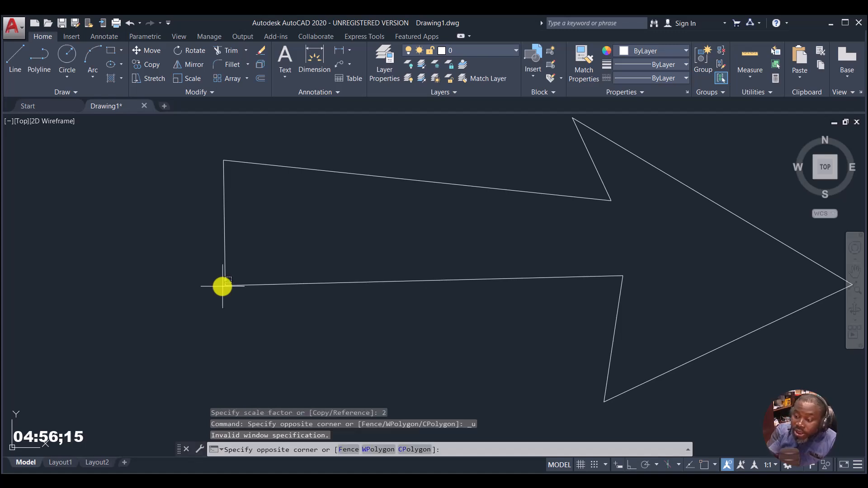
key(Escape)
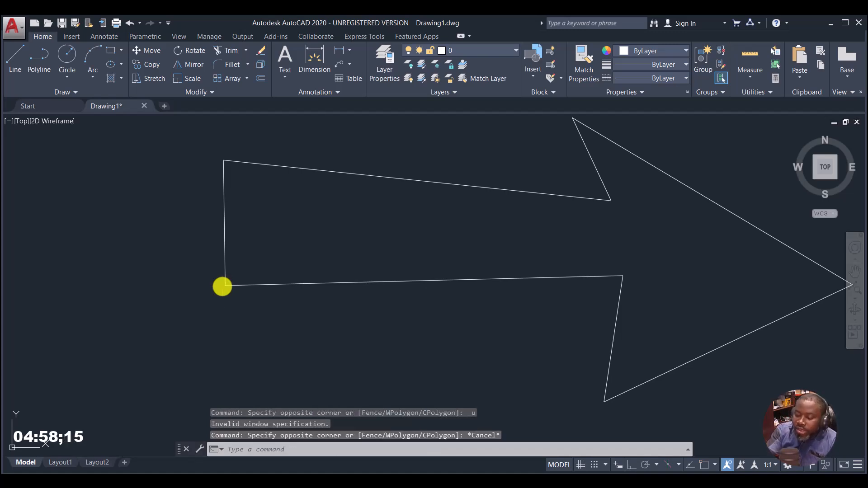
key(ctrl+z)
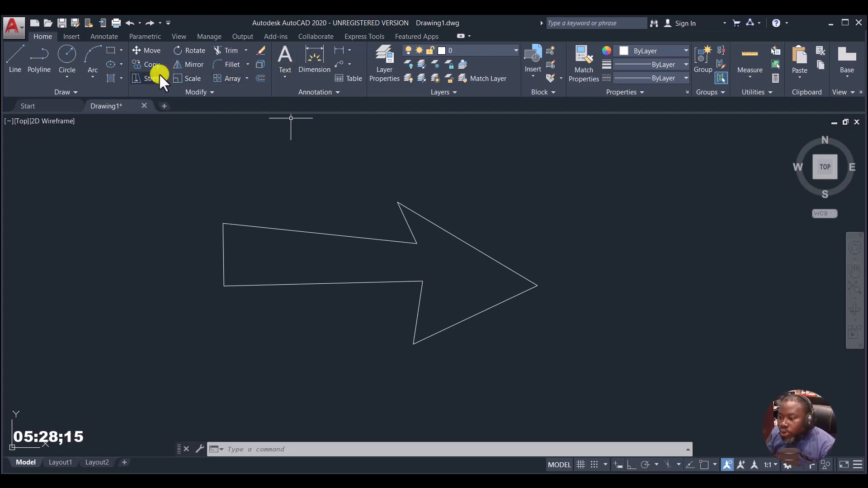
Scale the whole arrow freehand to less than half its size, with the upper barb's point as the base point
click(178, 76)
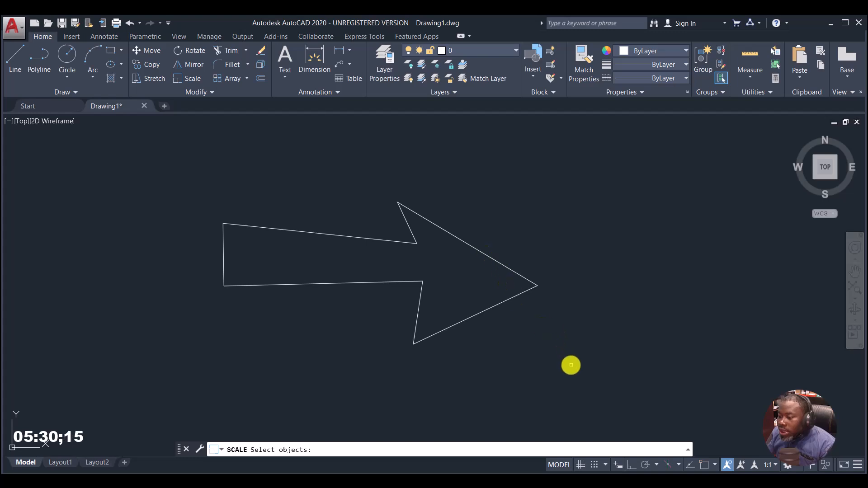
click(571, 365)
click(197, 179)
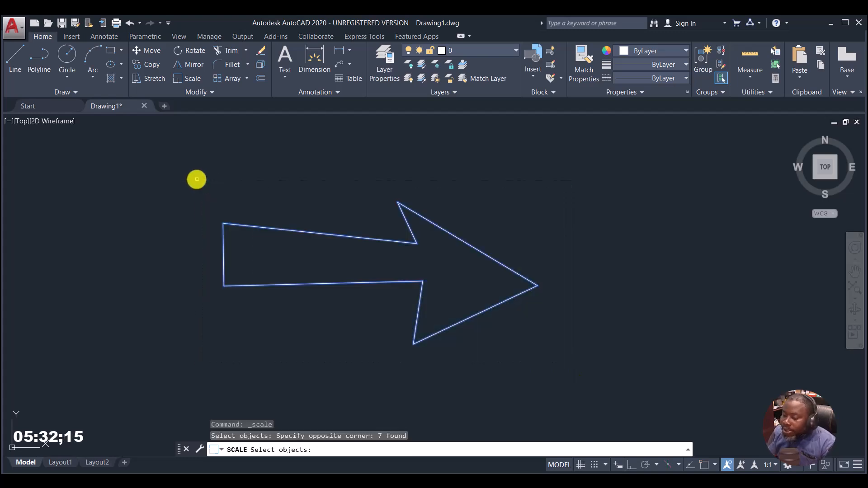
key(Return)
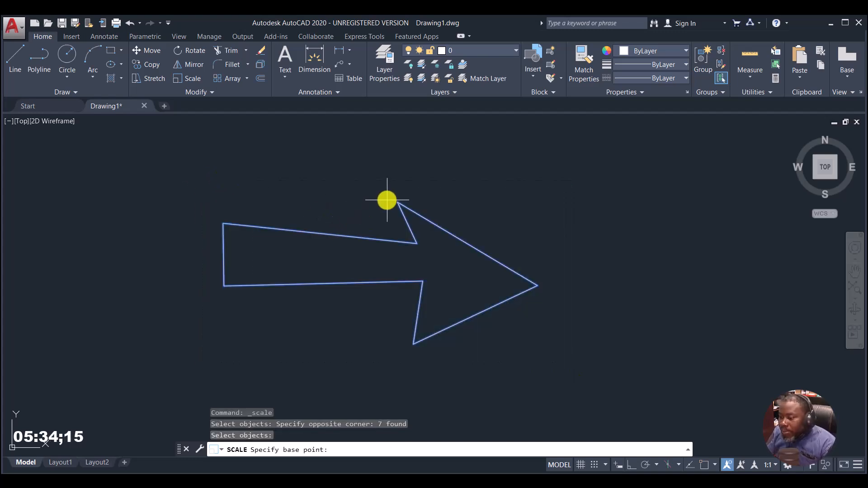
click(396, 199)
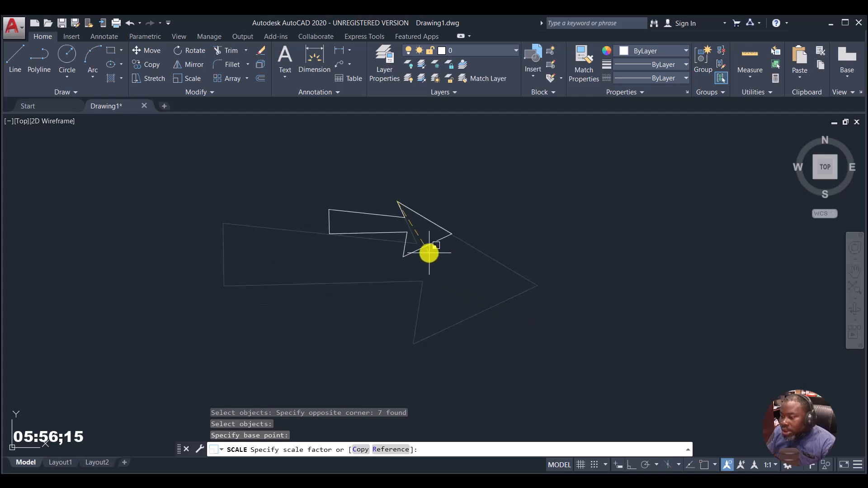
click(428, 251)
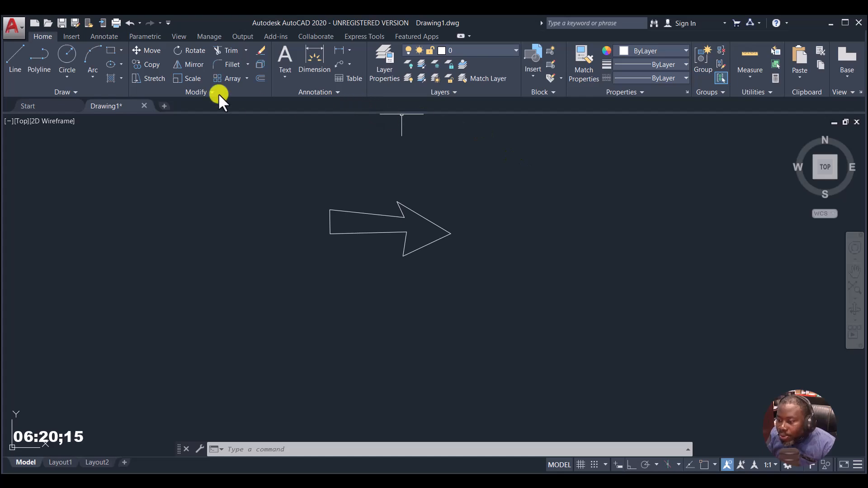
Mirror the whole arrow about a near-vertical line just beyond its tail, keeping the source objects
click(188, 66)
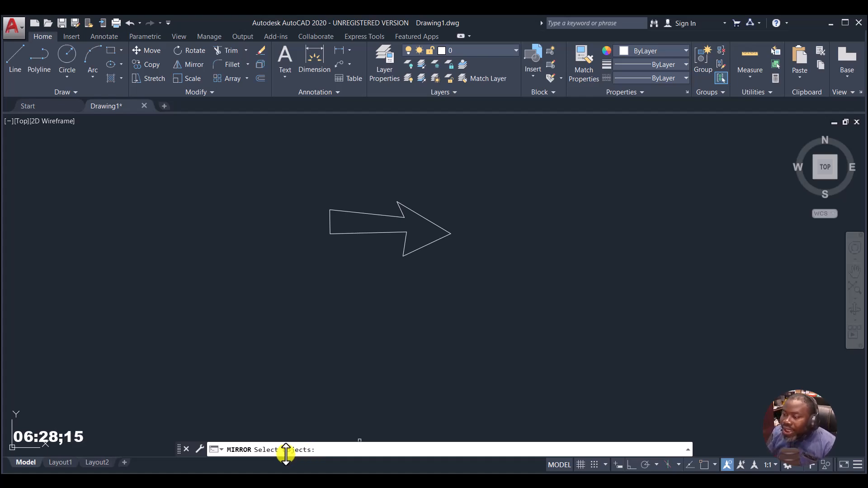
click(484, 267)
click(321, 177)
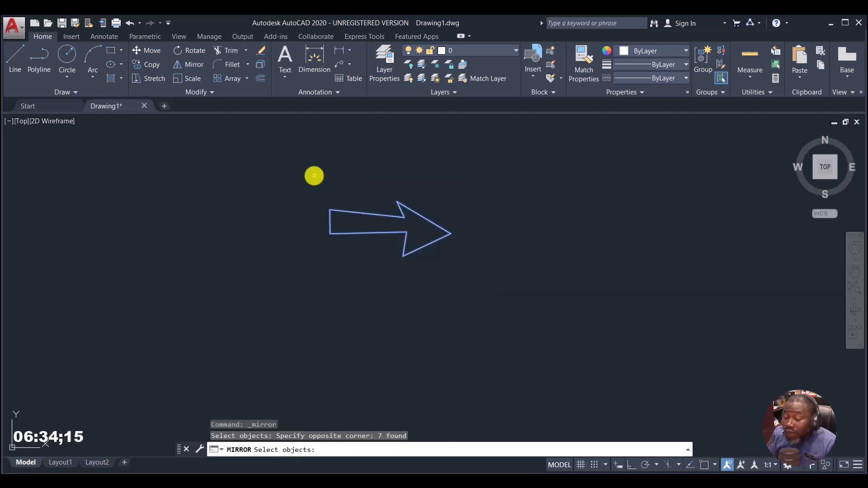
key(Return)
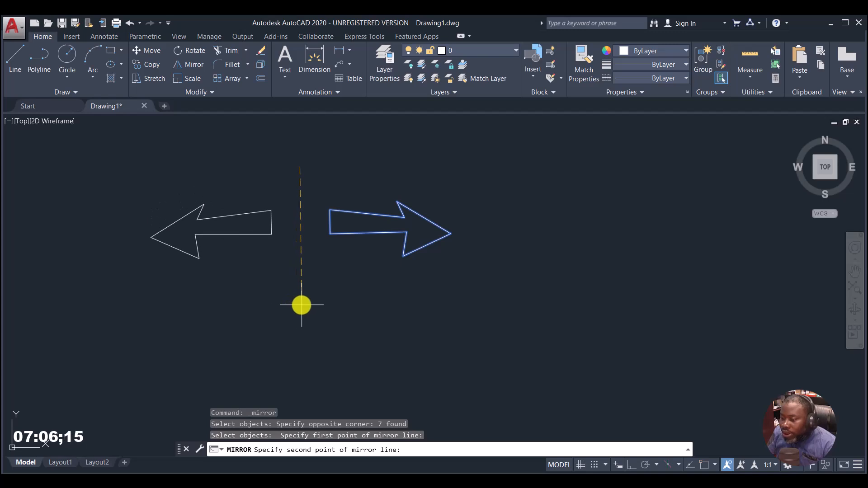
click(301, 305)
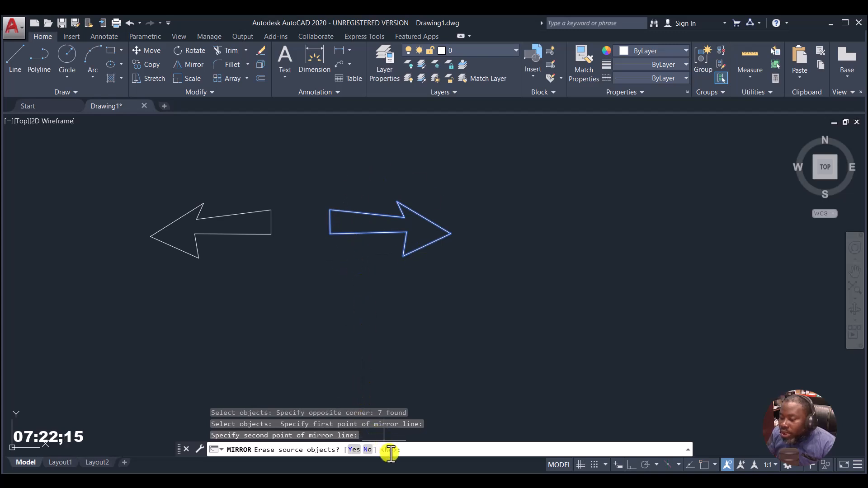
click(367, 450)
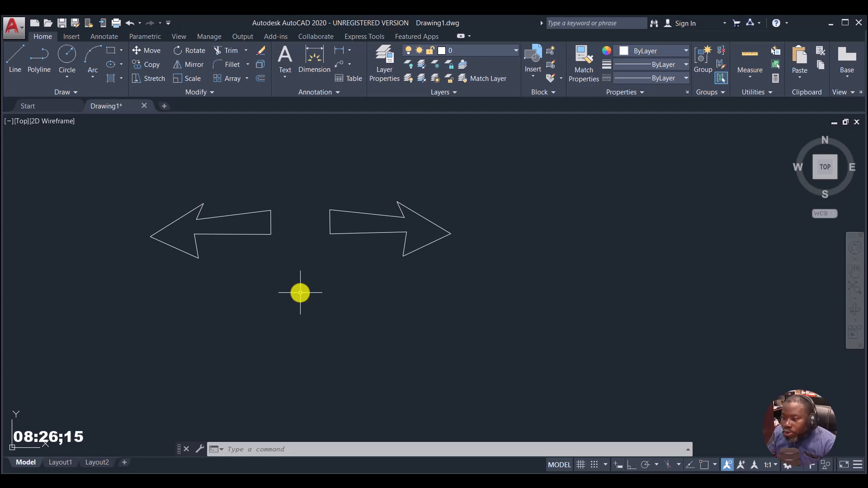
Delete the mirrored arrow that points away from the original, leaving the original in place
click(294, 297)
click(212, 205)
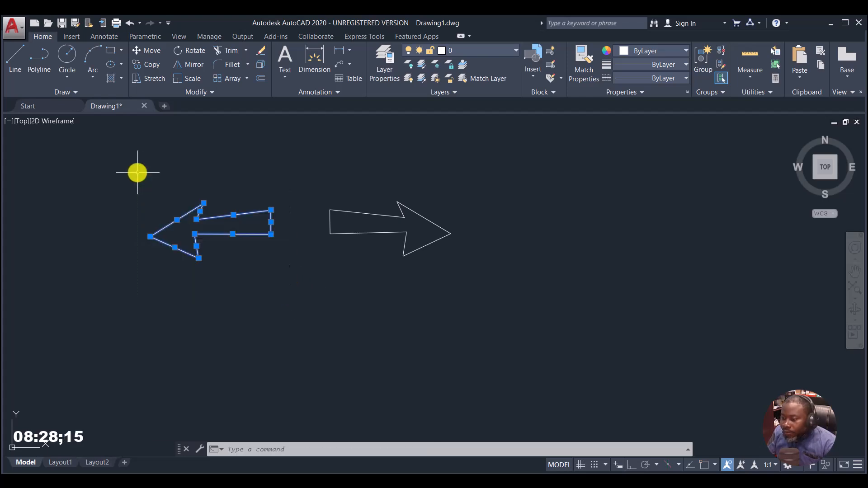
key(Delete)
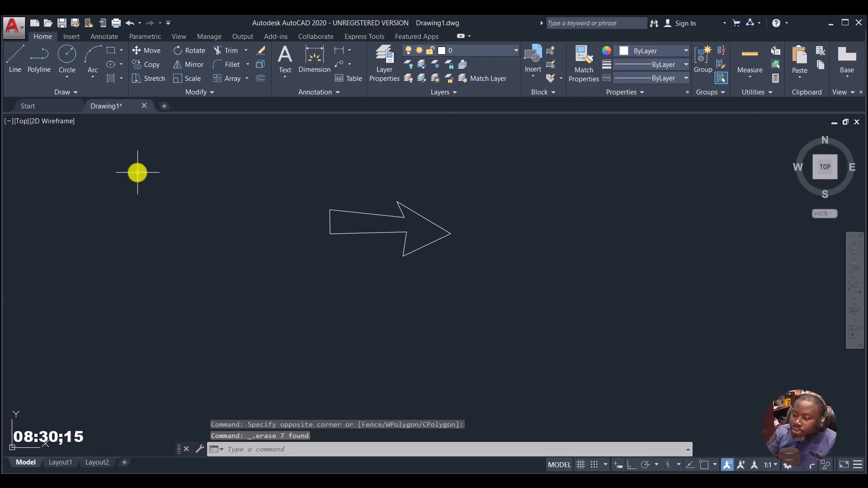
Mirror the whole arrow about a diagonal line sloping down from beyond its tip, keeping the source objects
click(185, 63)
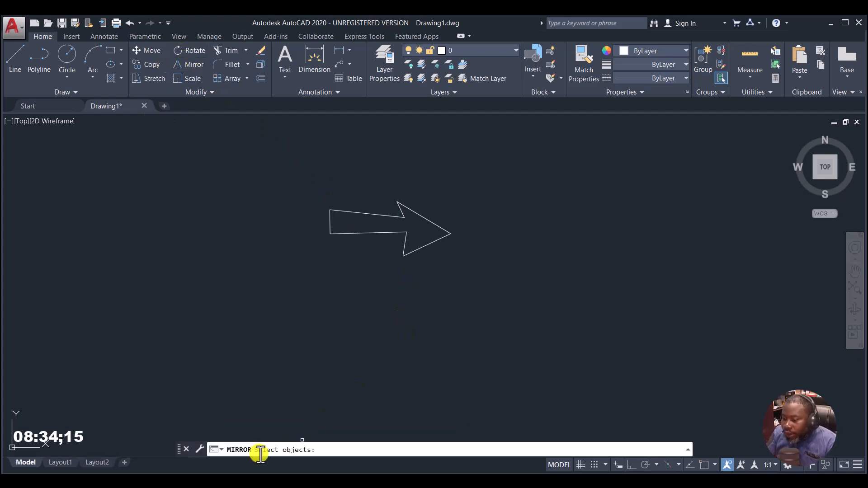
click(478, 283)
click(305, 150)
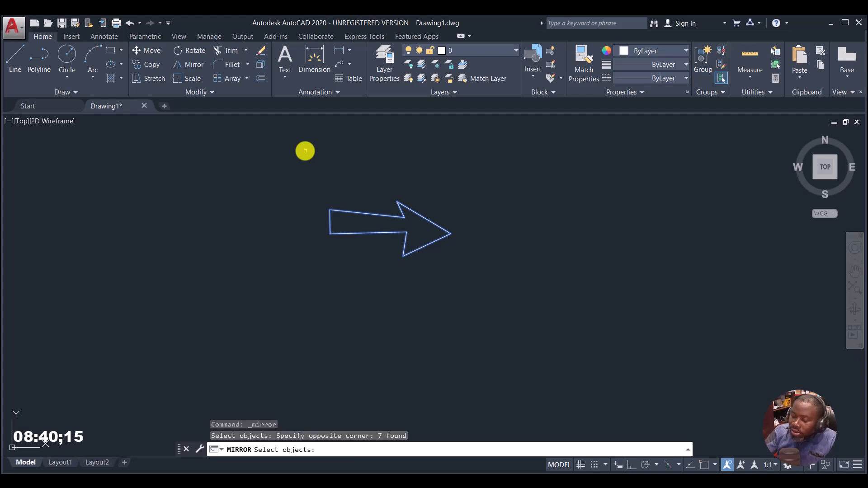
key(Return)
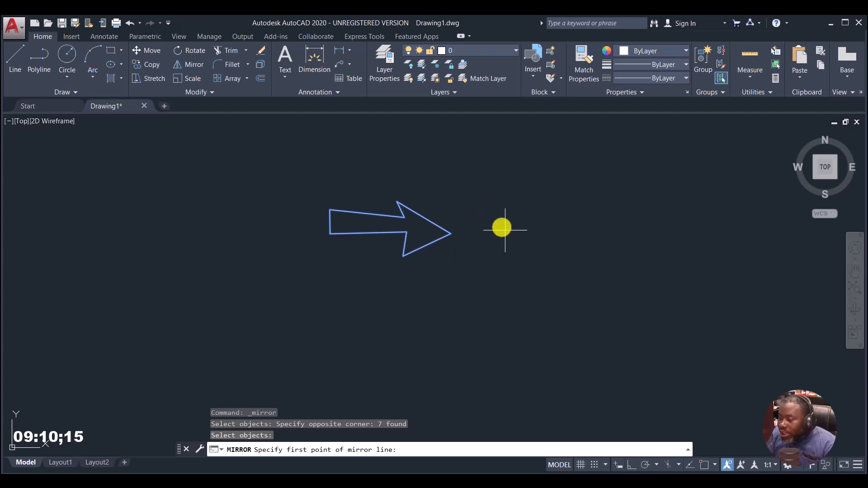
click(523, 228)
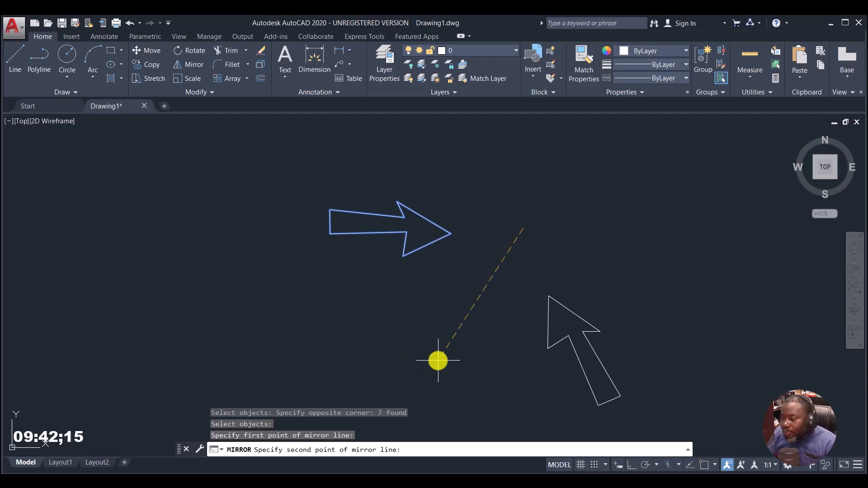
click(438, 360)
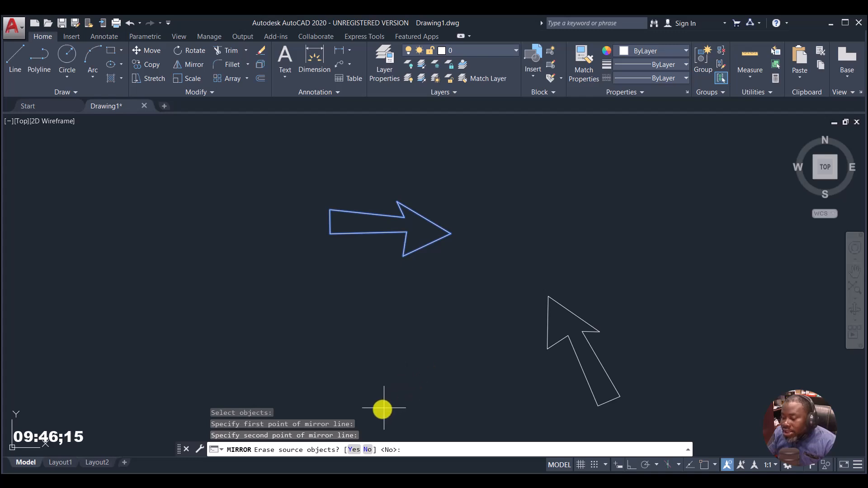
click(368, 450)
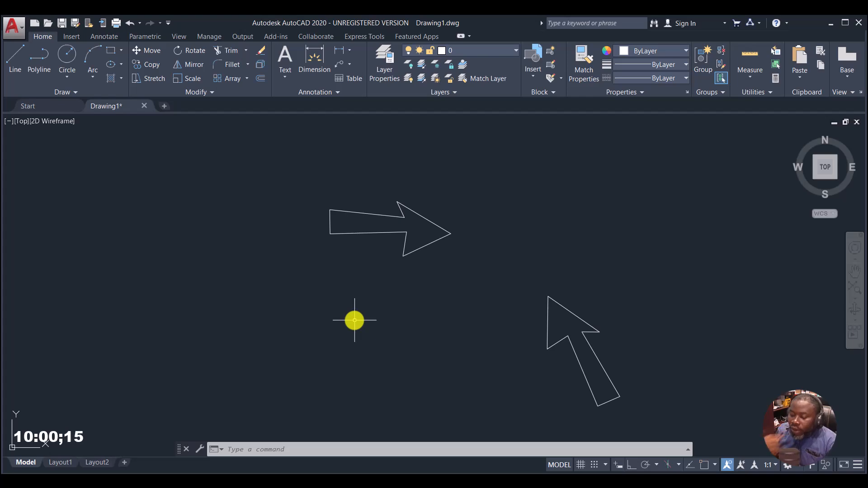
Delete all objects in the drawing, both the original arrow and its mirrored copy
key(ctrl+a)
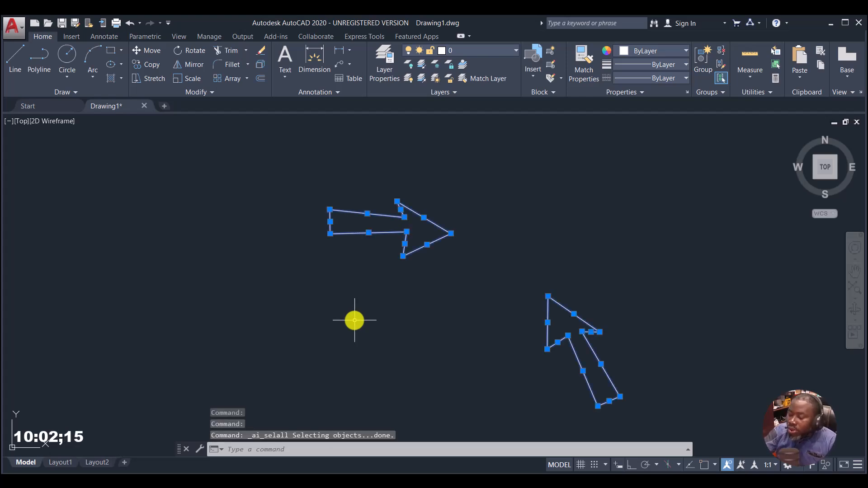
key(Delete)
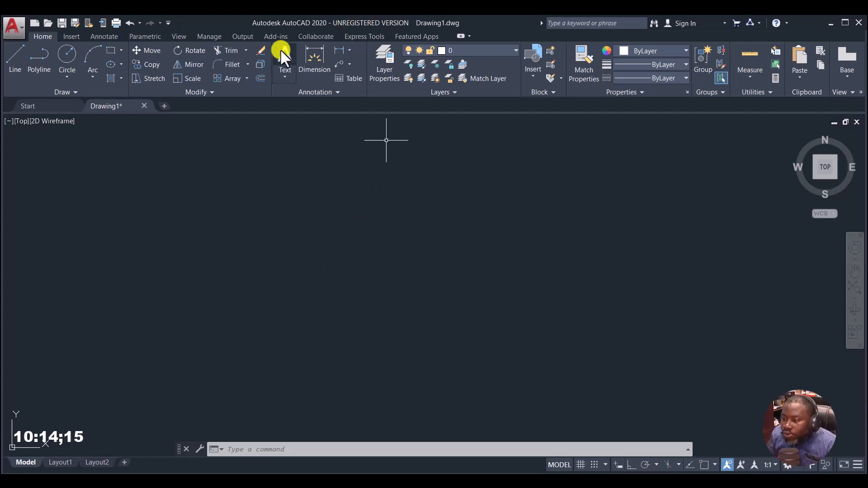
click(246, 51)
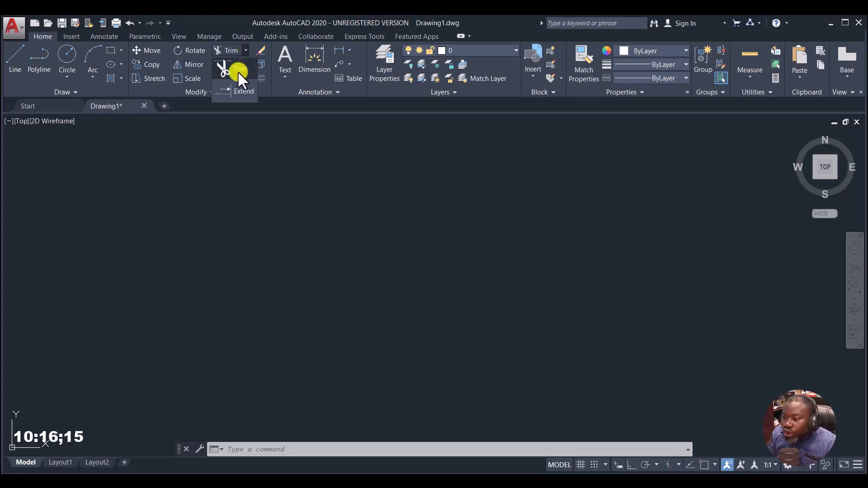
click(247, 50)
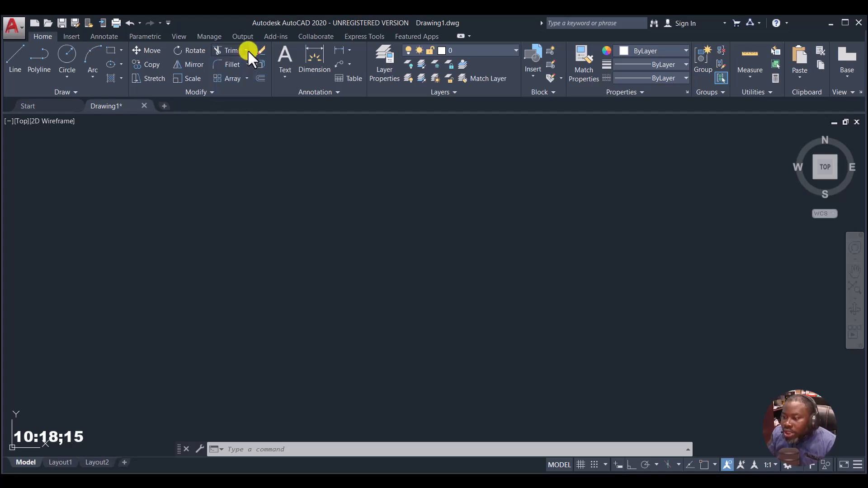
click(247, 50)
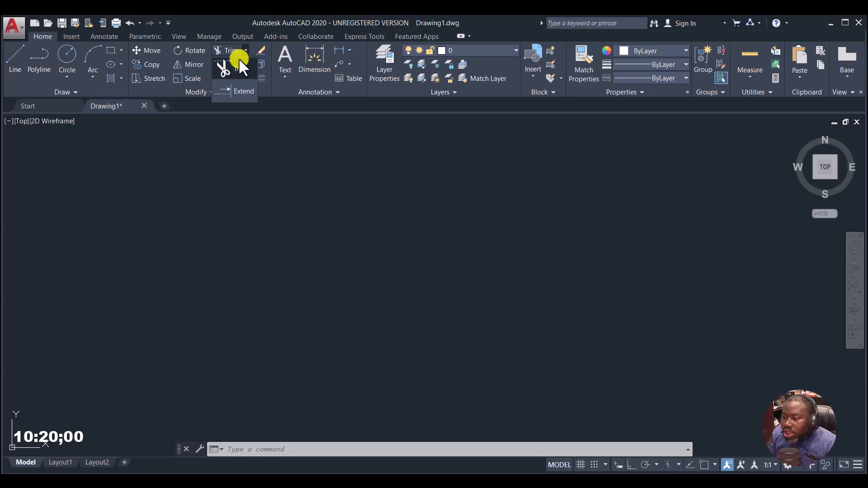
click(232, 92)
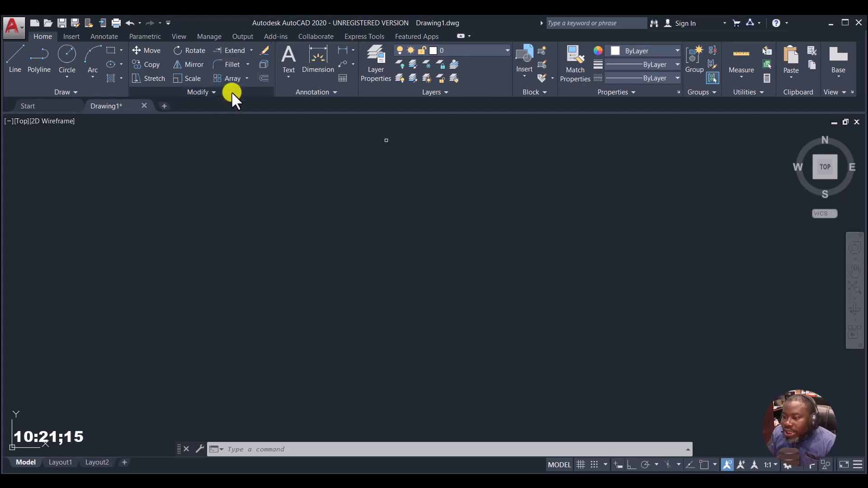
click(251, 50)
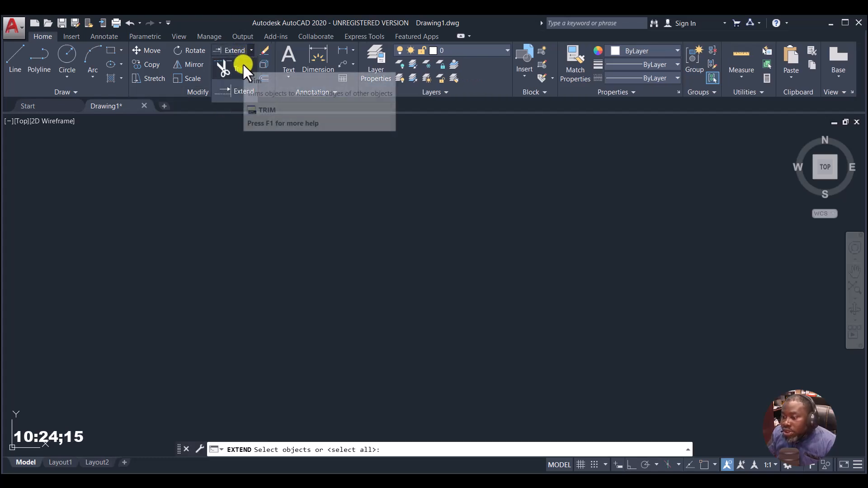
click(243, 63)
click(247, 47)
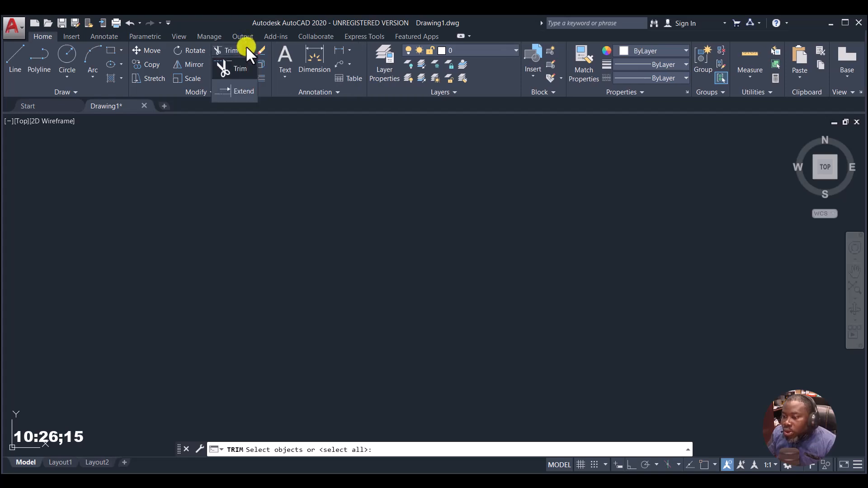
click(236, 88)
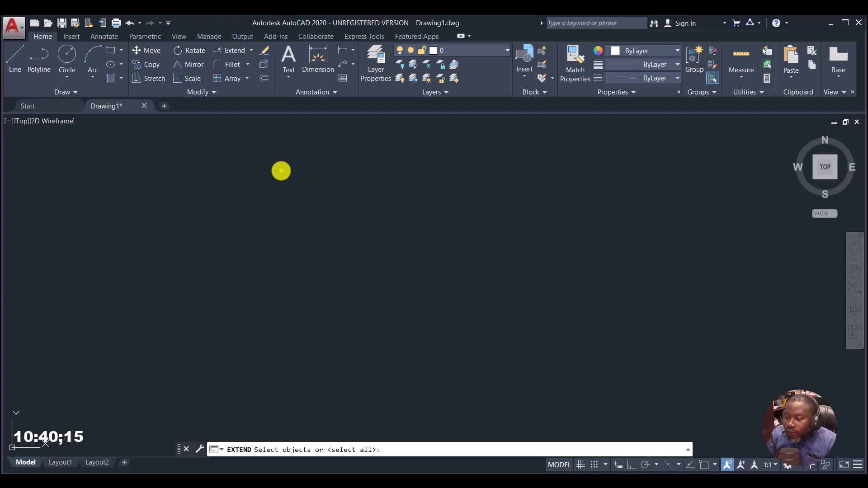
Draw a large rectangle freehand in the middle of the empty drawing area
click(110, 49)
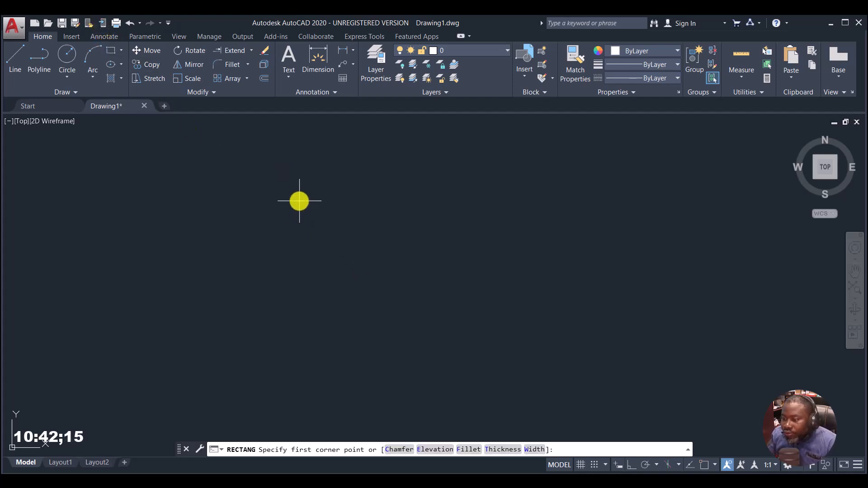
click(299, 201)
click(620, 379)
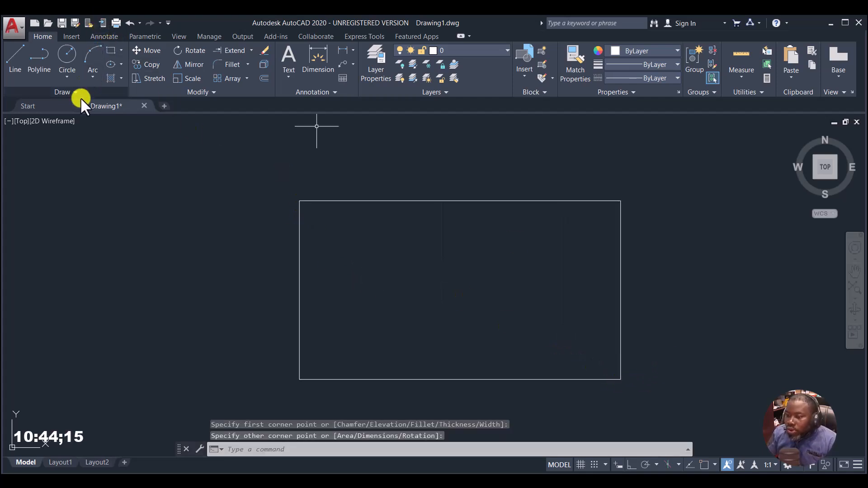
Draw a freehand zigzag of nine connected line segments that repeatedly crosses the rectangle's edges, with both ends above the rectangle
click(15, 54)
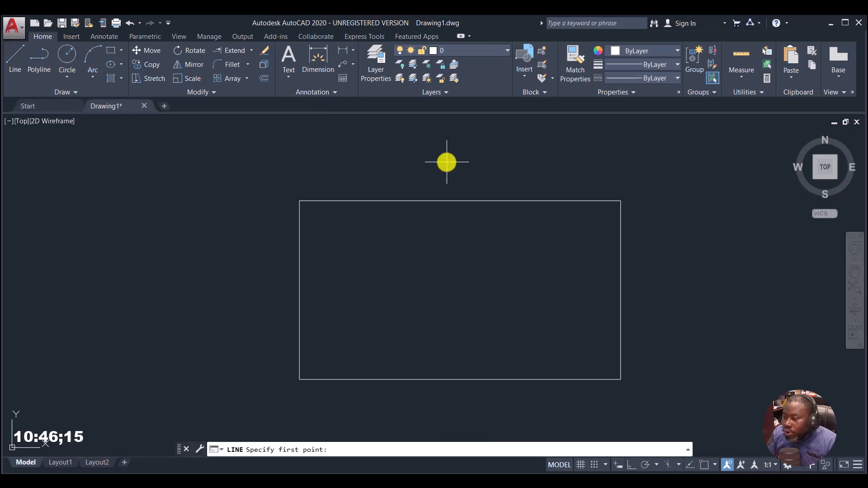
click(481, 168)
click(233, 317)
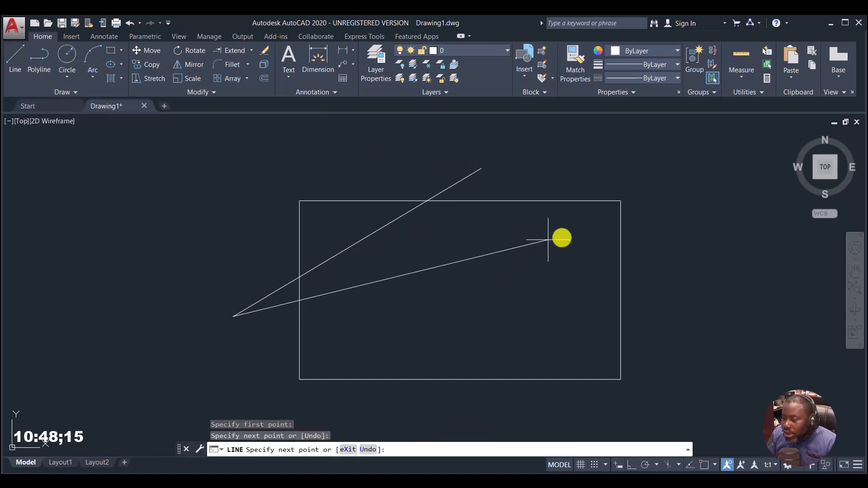
click(508, 247)
click(401, 413)
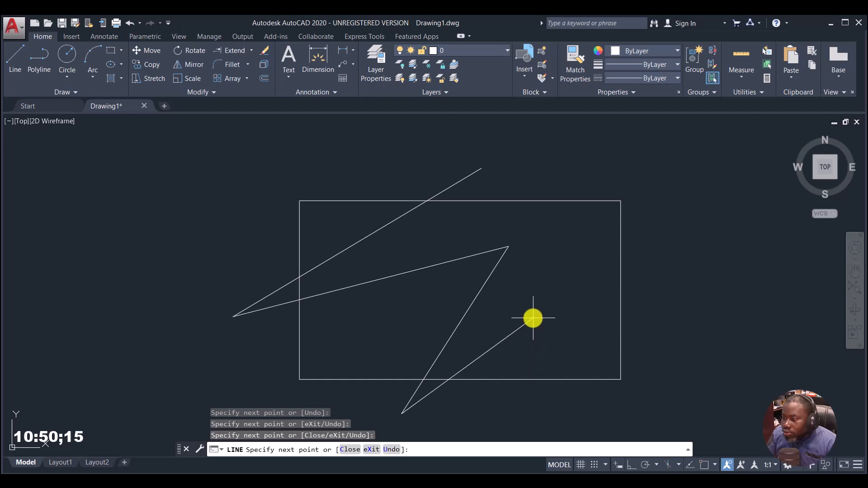
click(534, 316)
click(726, 333)
click(564, 268)
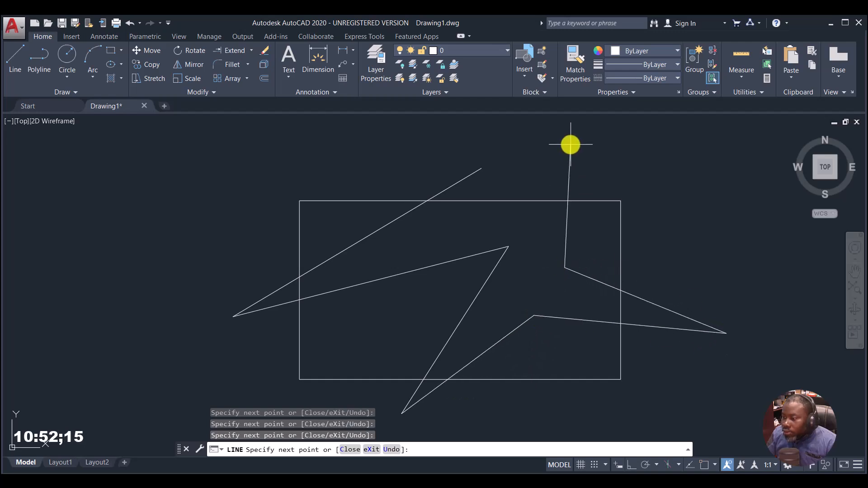
click(570, 146)
click(548, 254)
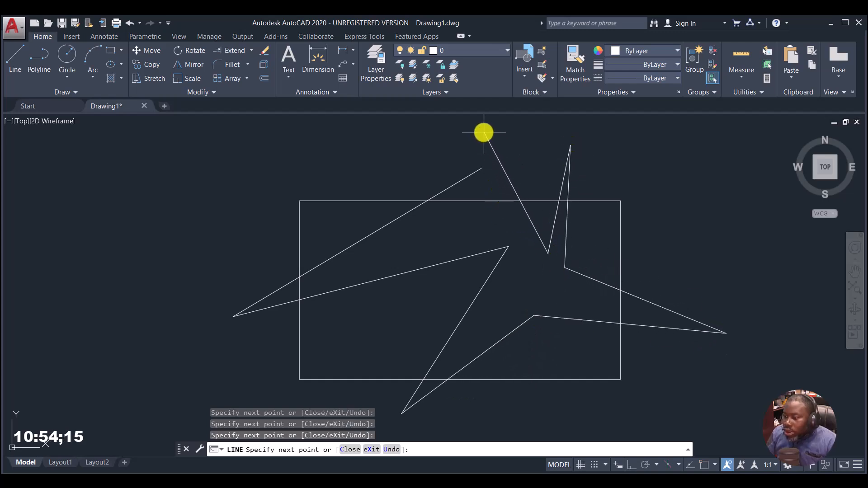
key(Escape)
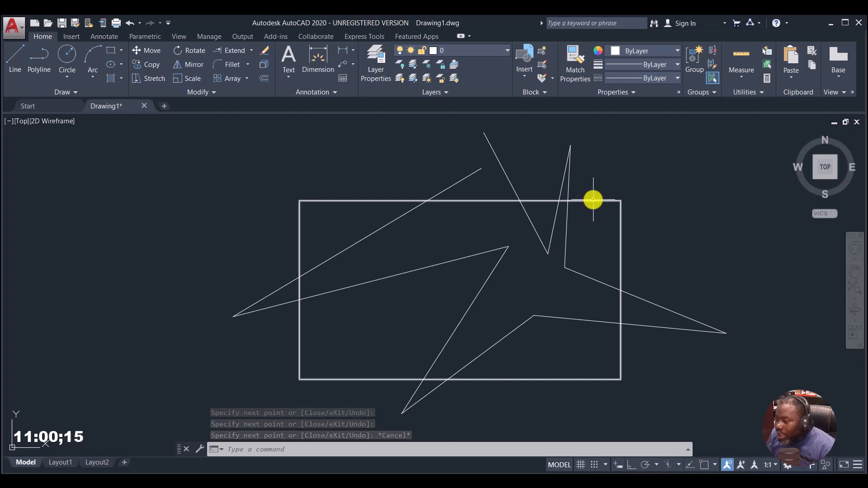
Using all objects as cutting edges, trim the zigzag segments that project above the rectangle's top edge, one by one
mouse_move(593, 199)
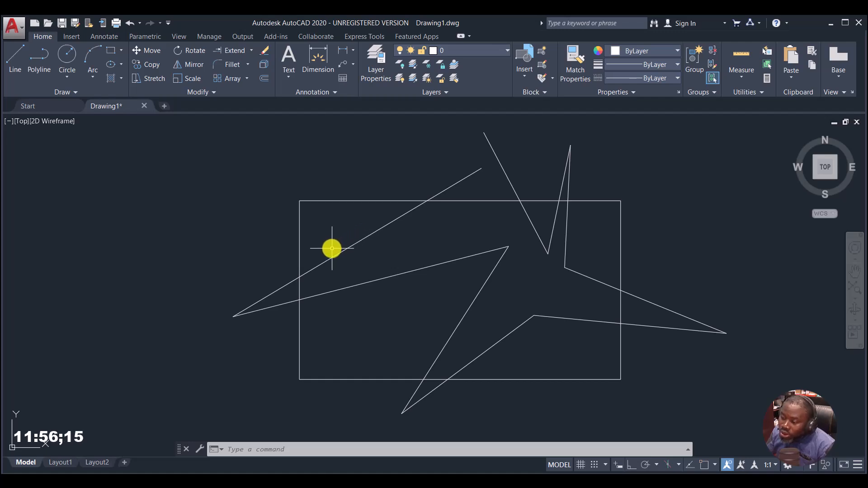
mouse_move(388, 201)
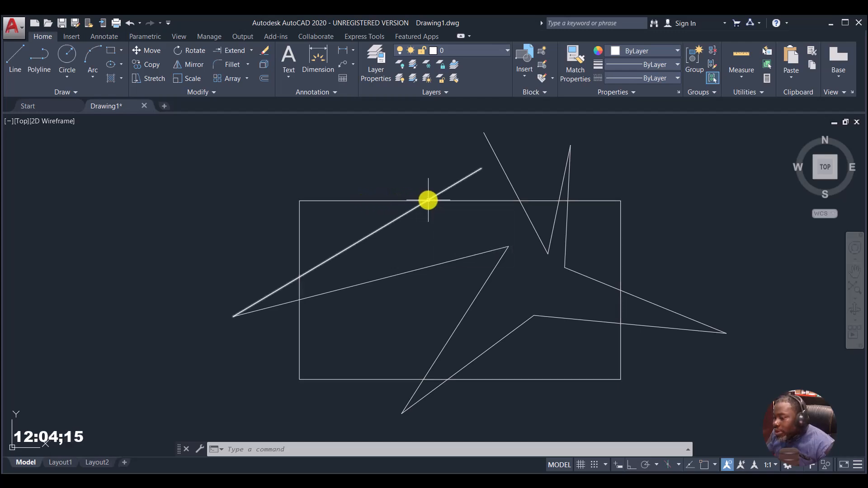
mouse_move(428, 201)
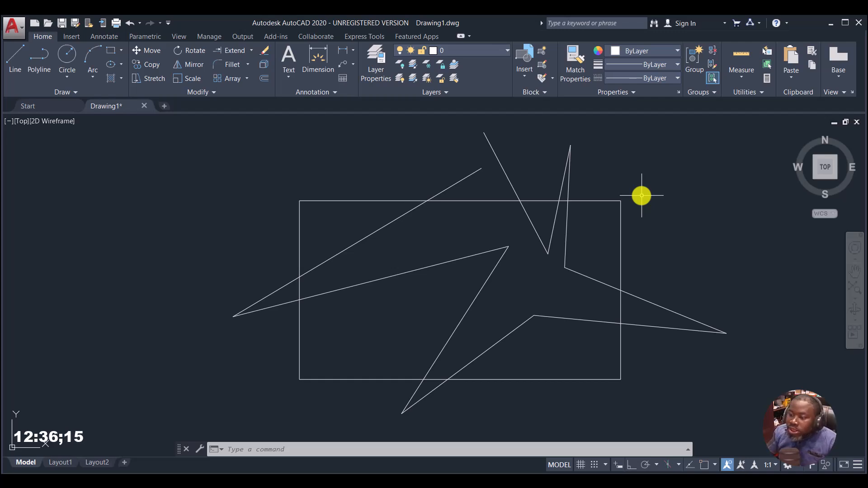
click(250, 49)
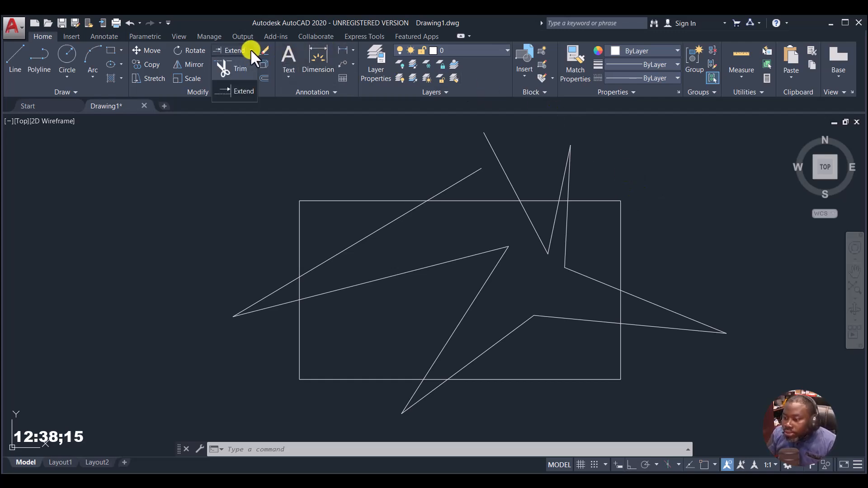
click(233, 67)
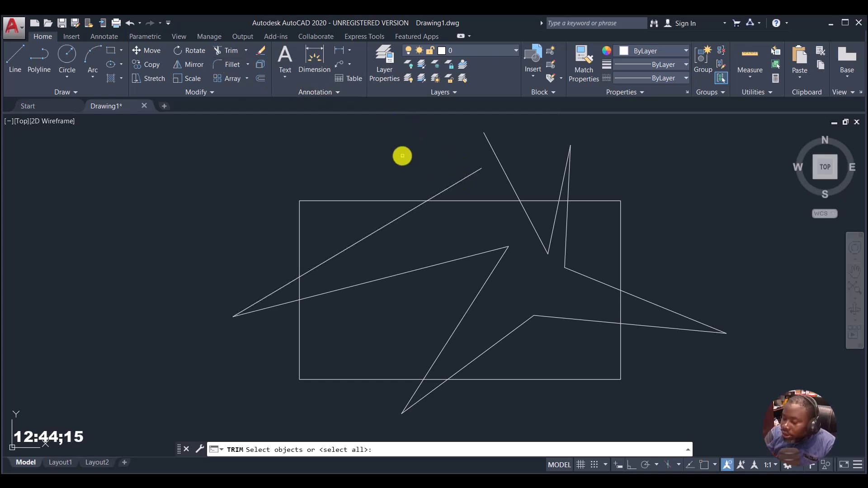
key(Return)
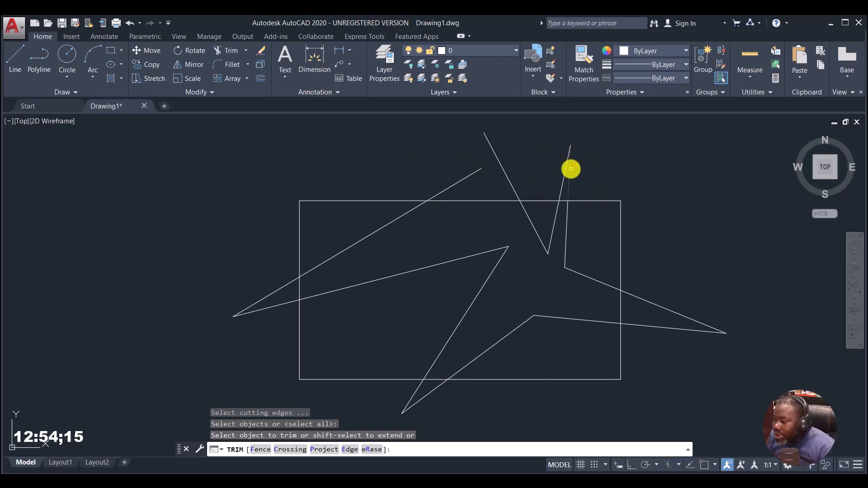
click(569, 168)
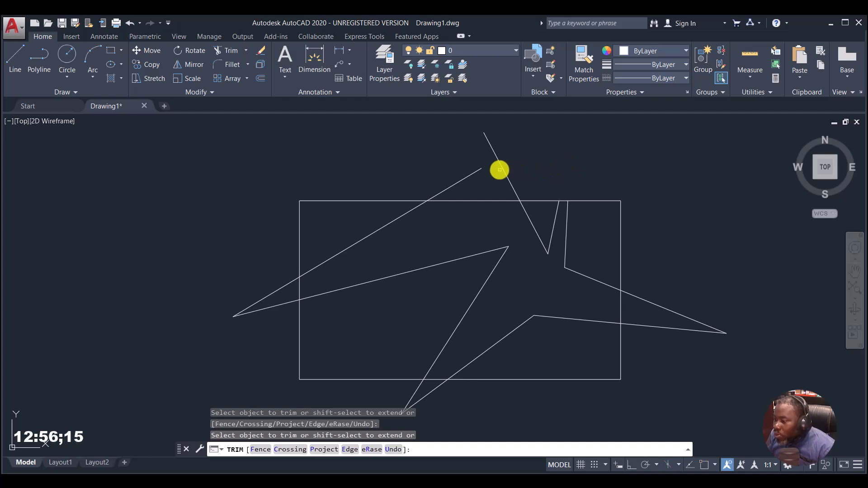
click(500, 168)
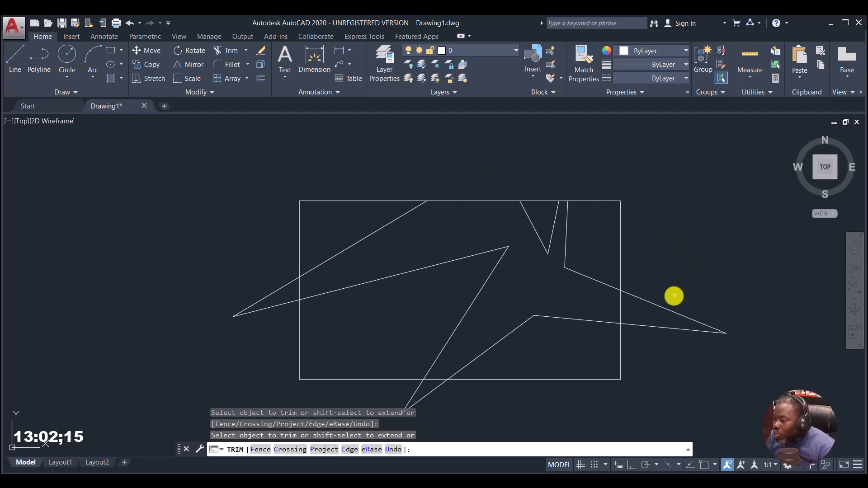
Trim the zigzag segments that project beyond the rectangle's right and left edges, one by one
click(664, 308)
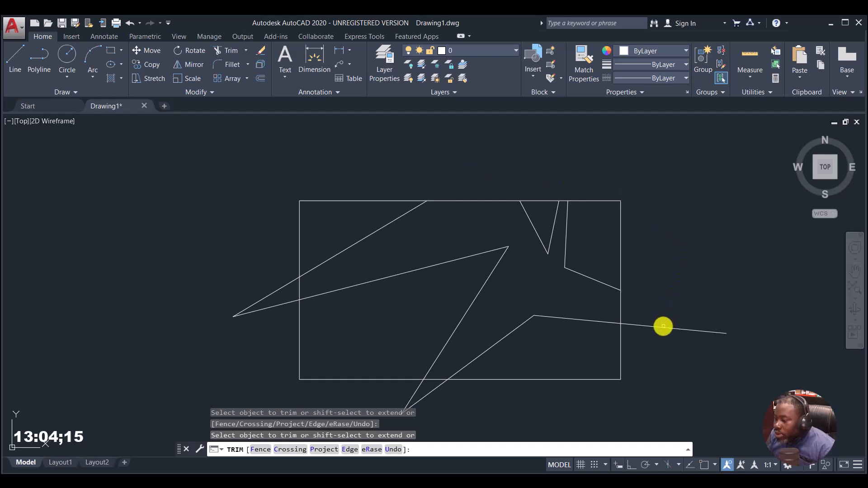
click(663, 327)
click(387, 288)
click(262, 310)
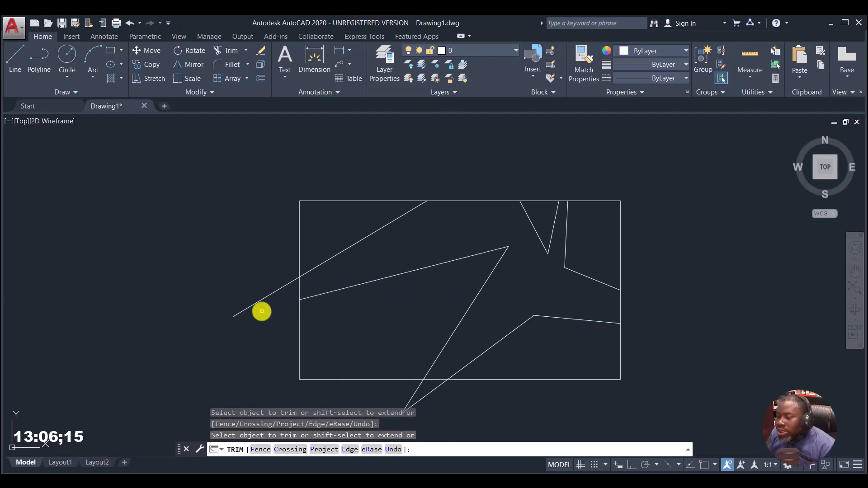
click(270, 294)
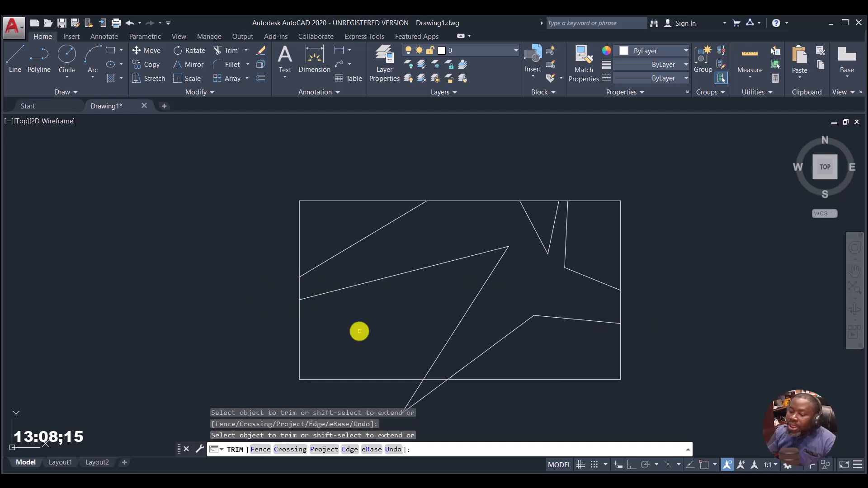
Trim the two zigzag segments that project below the rectangle's bottom edge and end the Trim command
middle_drag(519, 338, 499, 238)
click(420, 274)
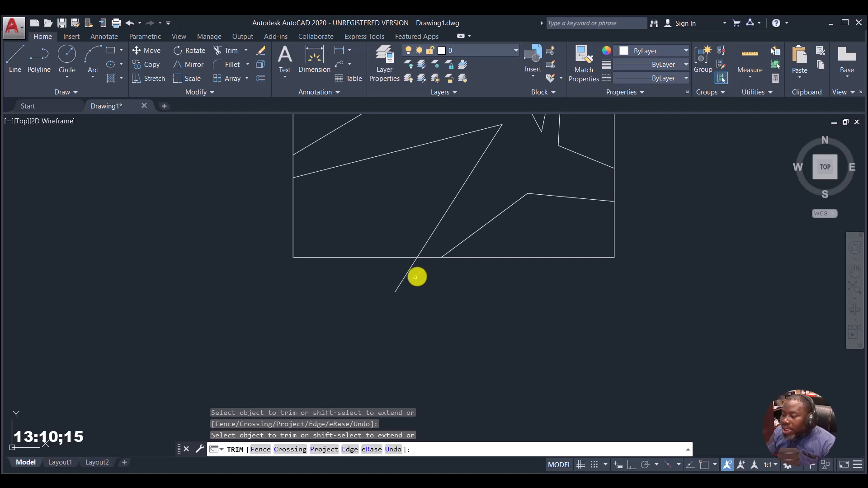
click(400, 283)
scroll(401, 282, down, 6)
scroll(401, 282, up, 5)
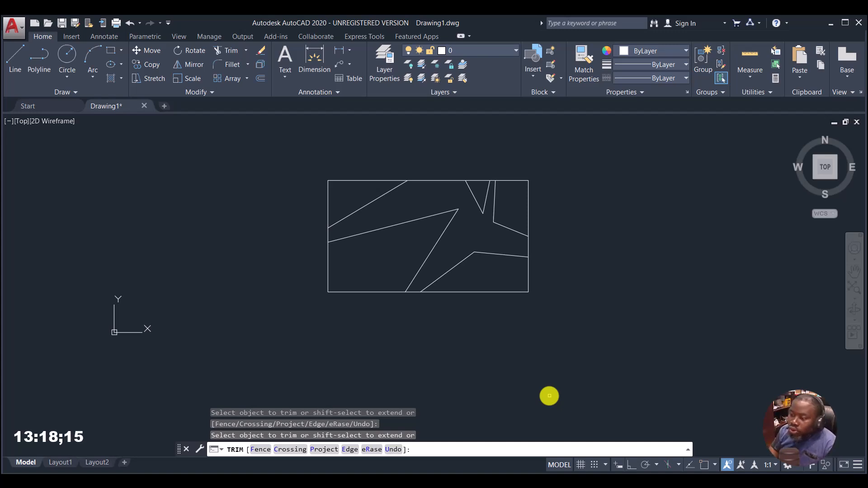
key(Escape)
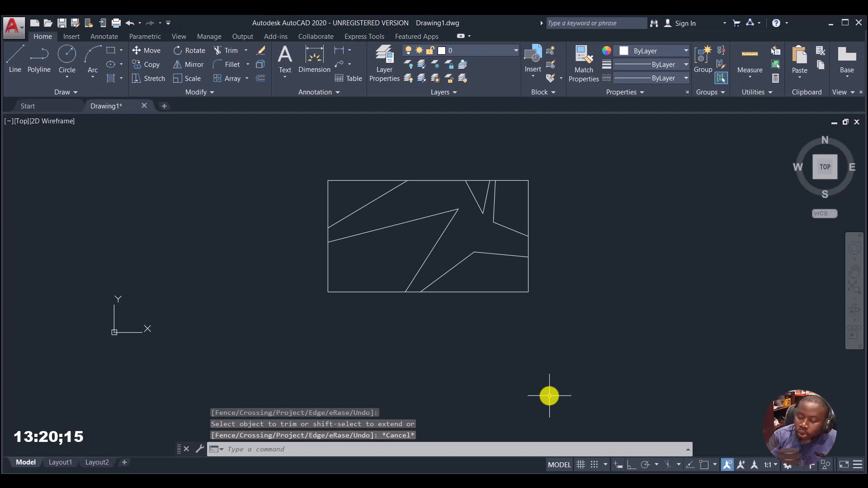
Undo the entire Trim operation on the zigzag lines
key(ctrl+z)
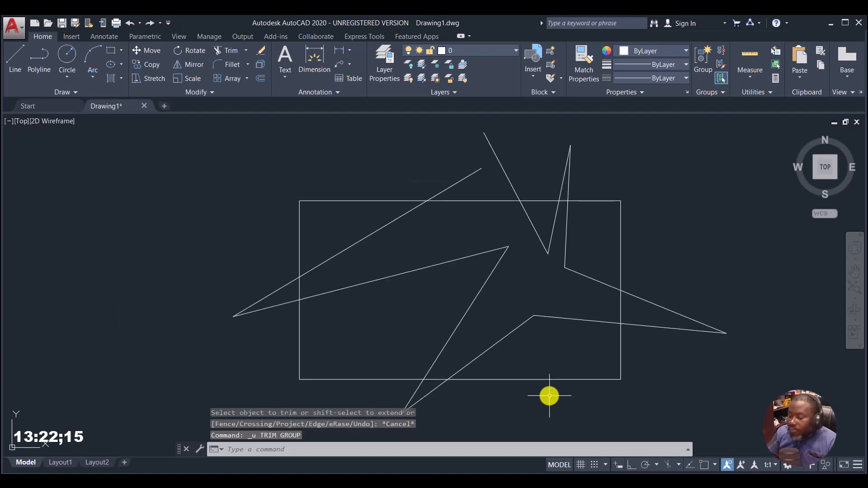
scroll(515, 199, down, 2)
scroll(531, 234, up, 2)
middle_drag(531, 234, 520, 234)
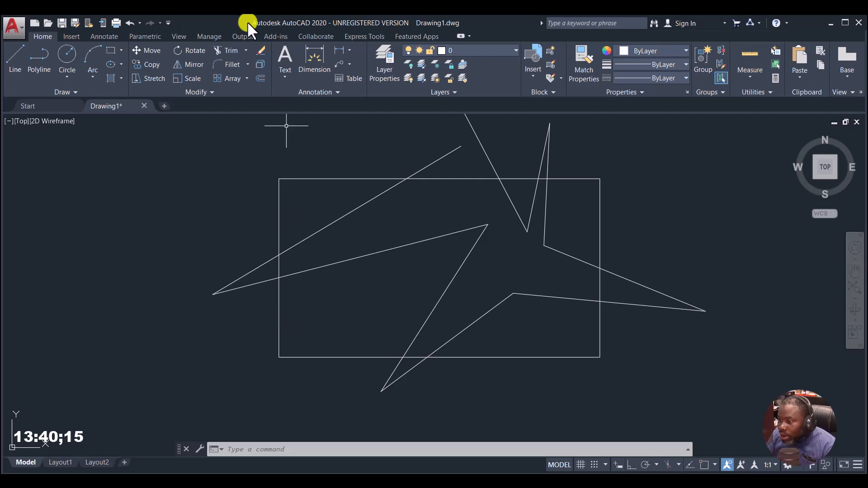
With all objects as cutting edges, trim the zigzag parts beyond the rectangle's top and right edges using crossing windows
click(225, 49)
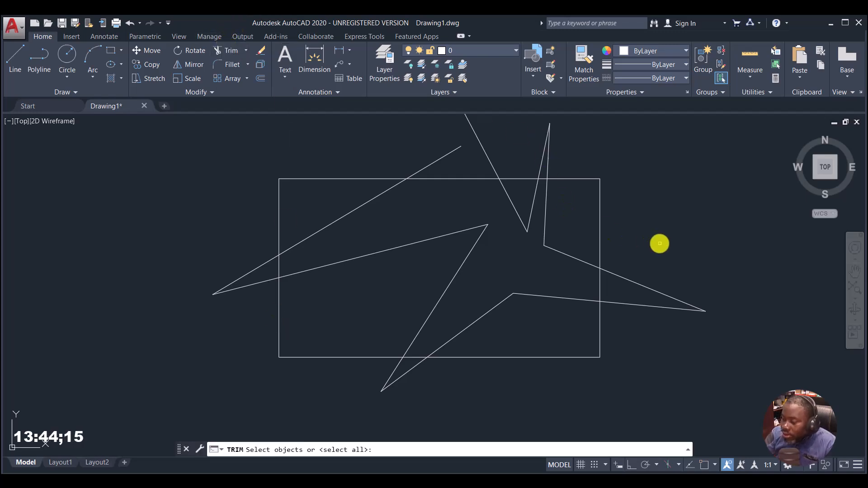
key(Return)
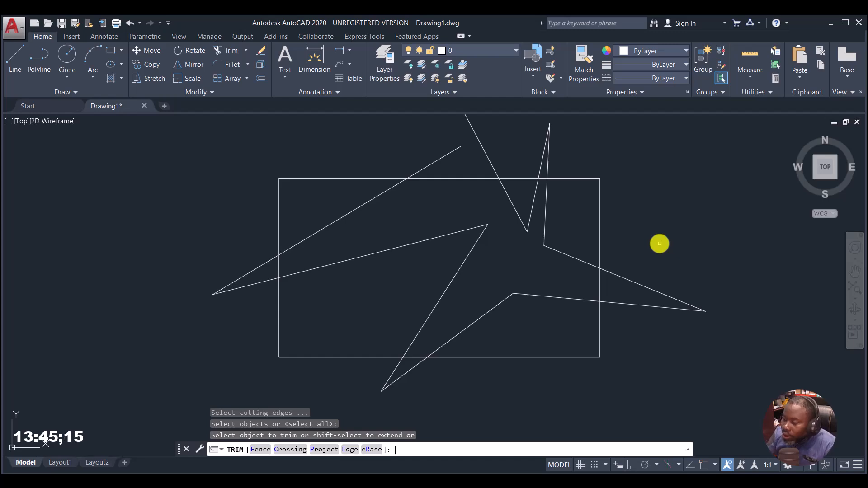
click(560, 152)
click(409, 146)
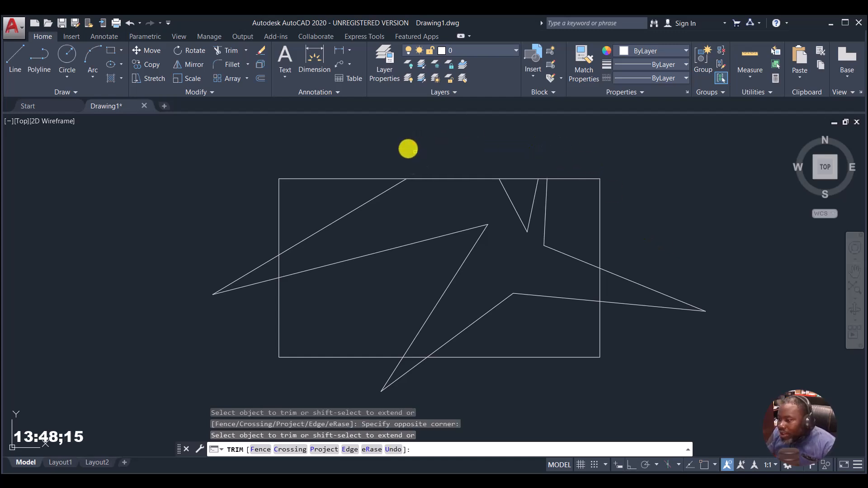
click(747, 387)
click(652, 234)
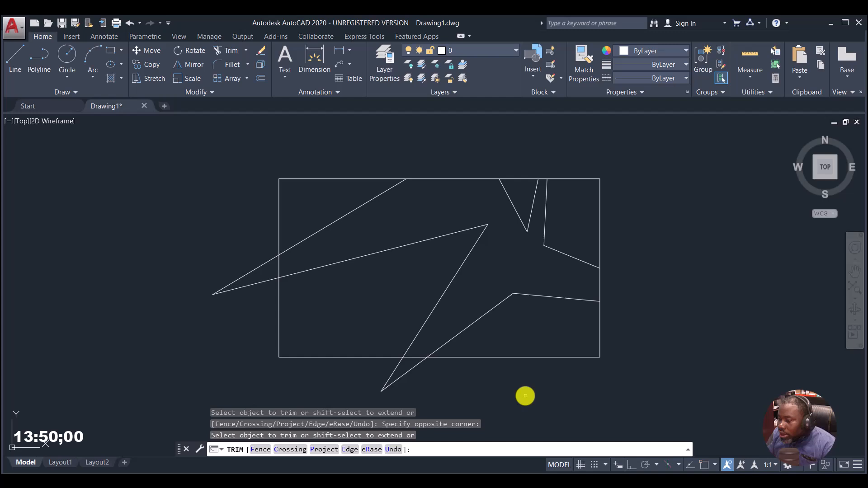
Trim the zigzag parts beyond the rectangle's bottom and left edges with crossing windows and end the Trim command
click(442, 397)
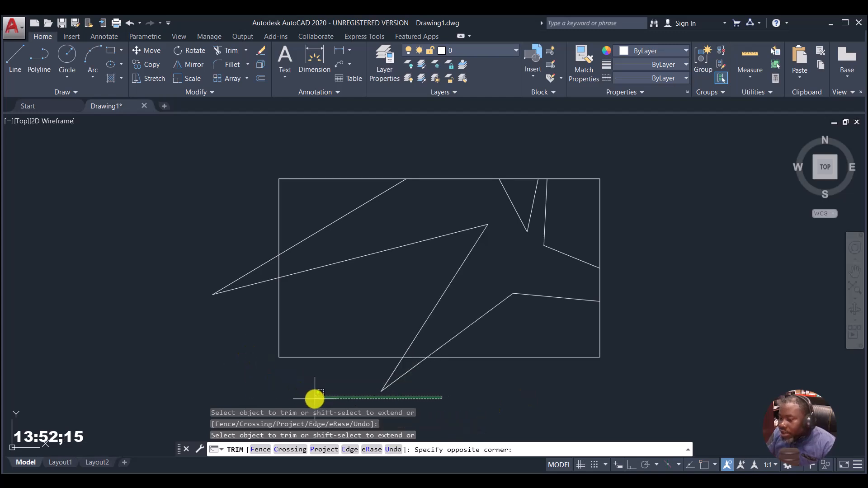
click(308, 389)
click(238, 342)
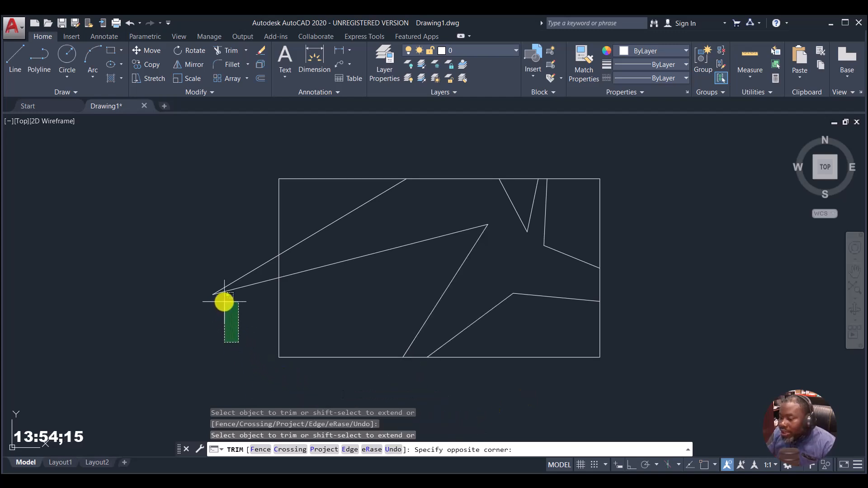
click(213, 286)
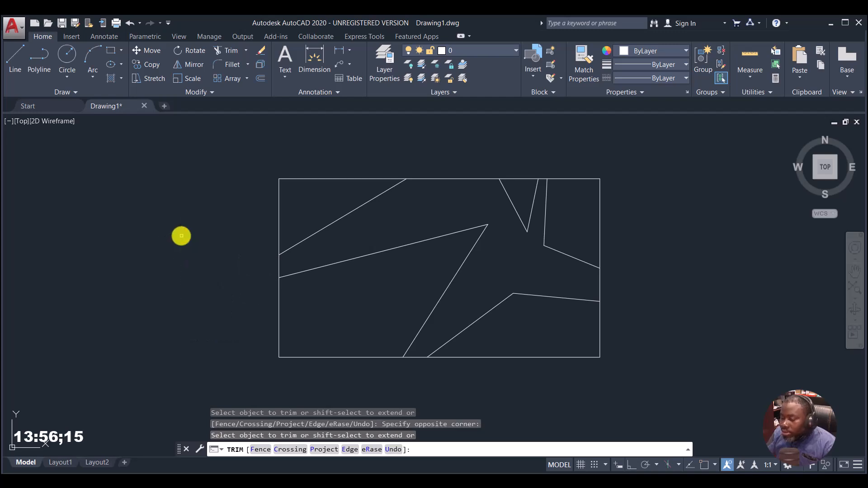
key(Escape)
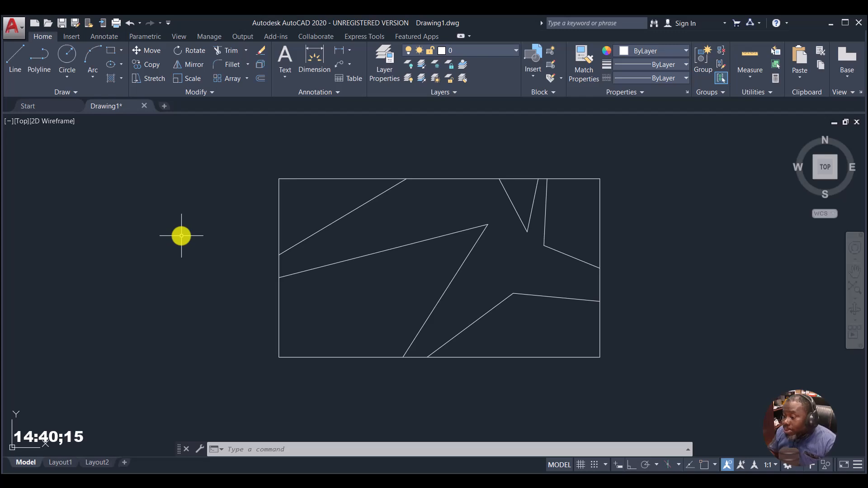
Using all objects as boundaries, extend the gently rising line from the rectangle's left edge across successive lines to its right edge
click(246, 50)
click(226, 88)
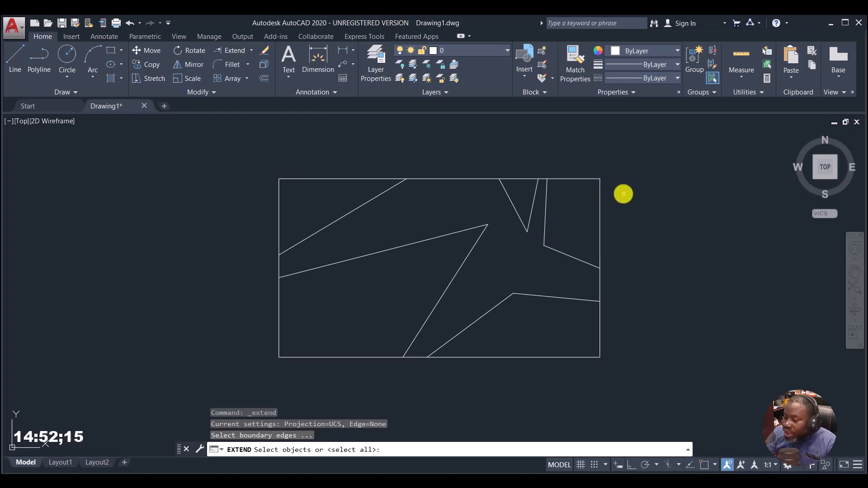
key(Return)
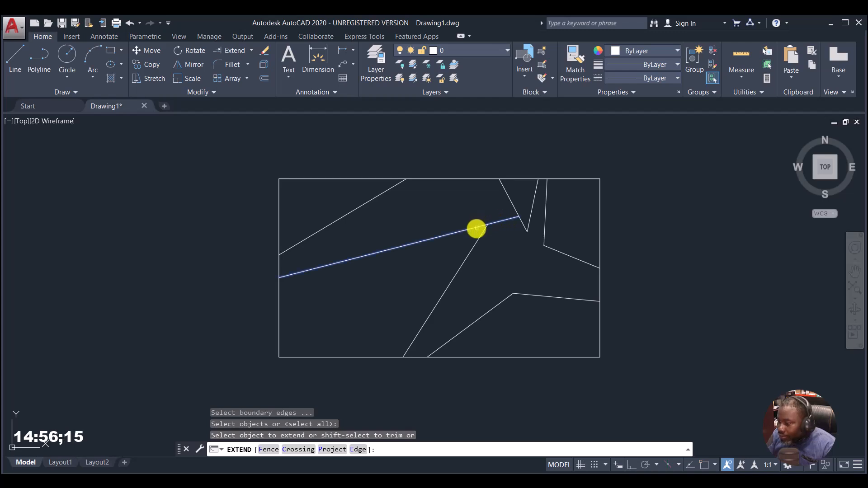
click(476, 227)
click(510, 218)
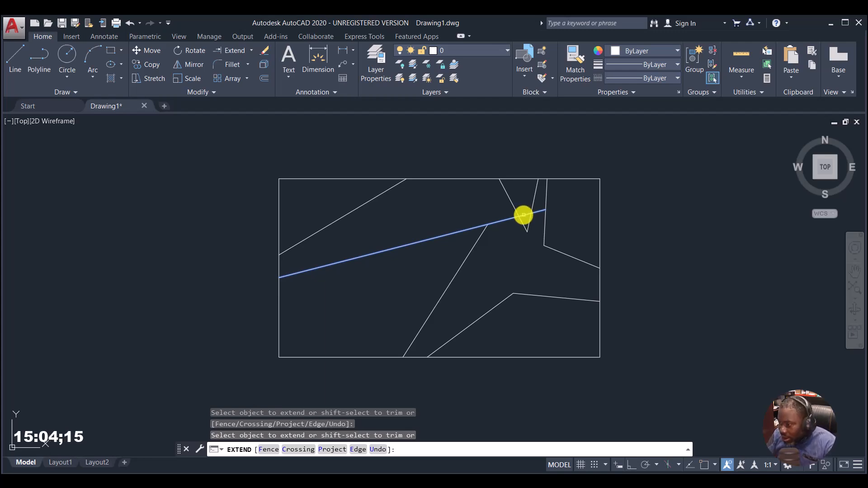
click(523, 215)
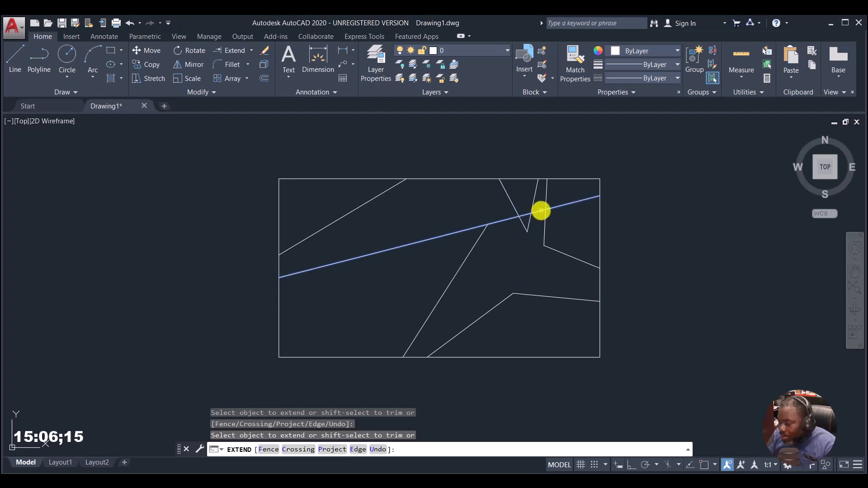
click(546, 210)
click(587, 199)
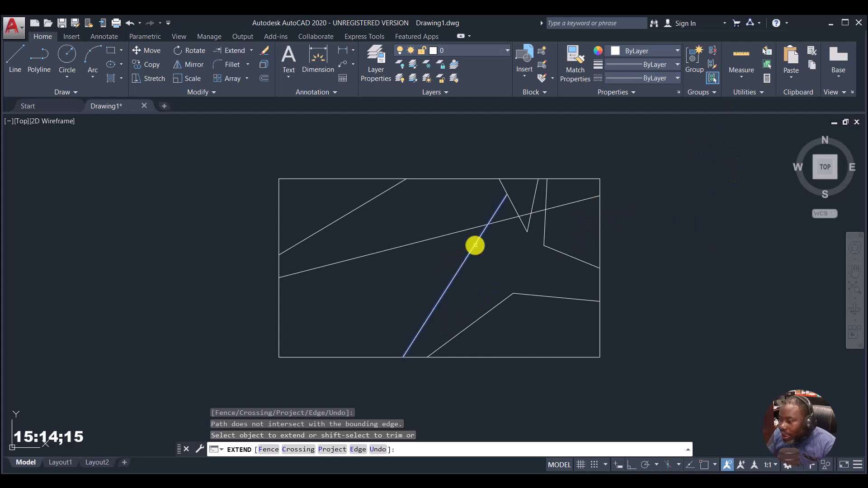
Extend the steep line from the rectangle's bottom edge and the sloping line from its right edge up to the top edge
click(474, 245)
click(497, 205)
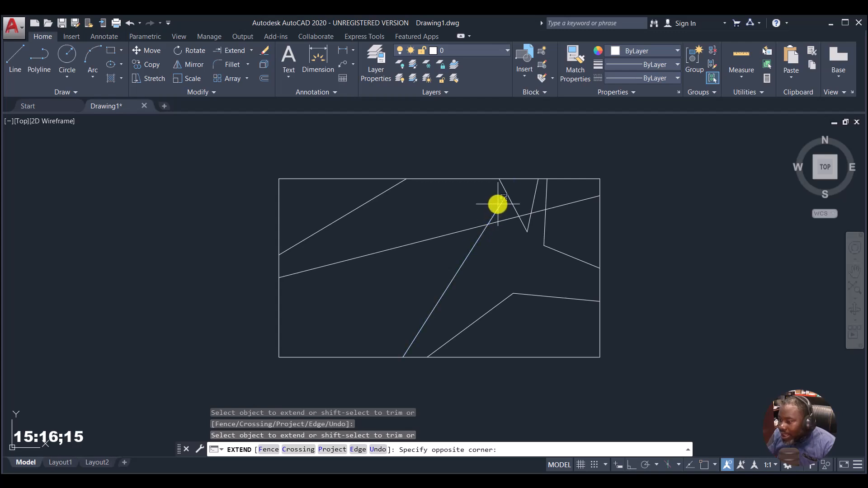
click(500, 205)
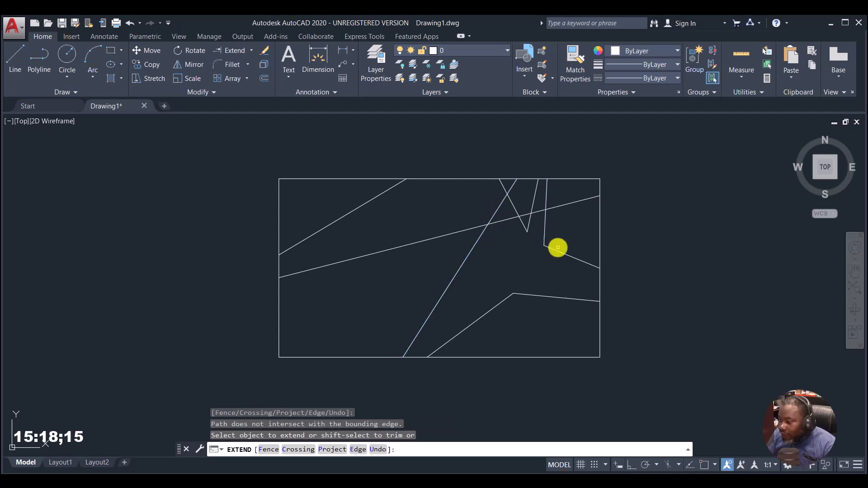
click(552, 250)
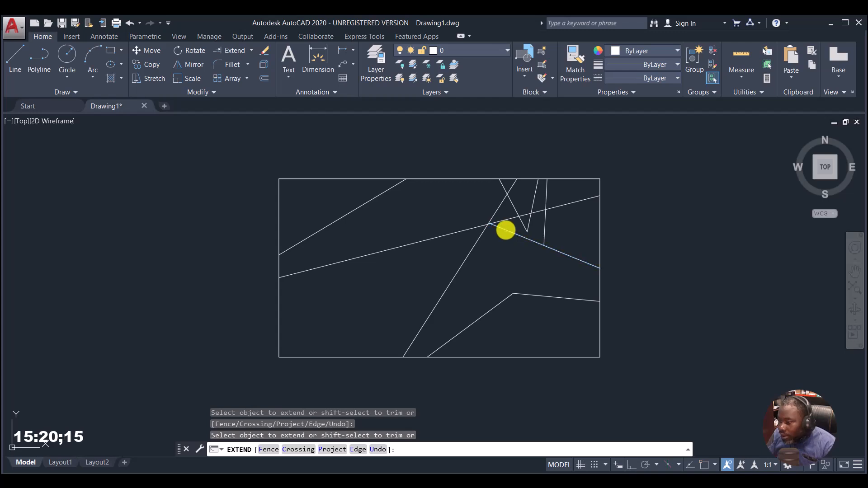
click(502, 228)
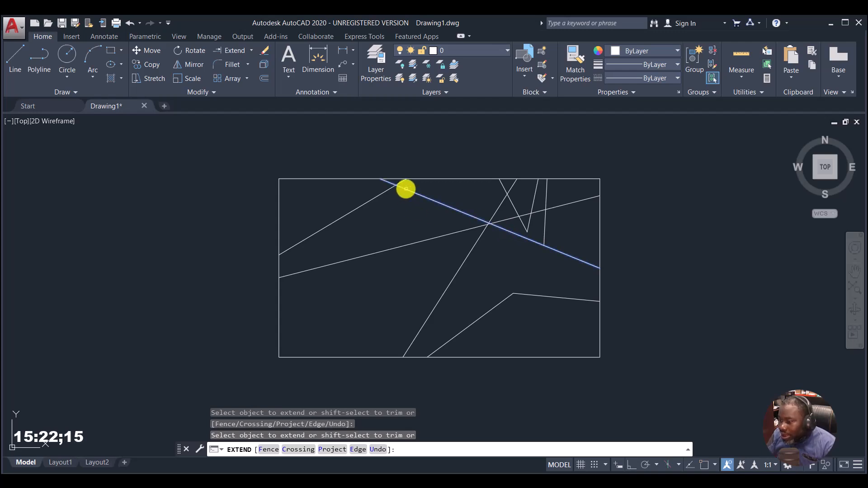
click(405, 189)
Extend the lower diagonal line to the rectangle's right edge and the nearly horizontal line to its left edge
click(501, 304)
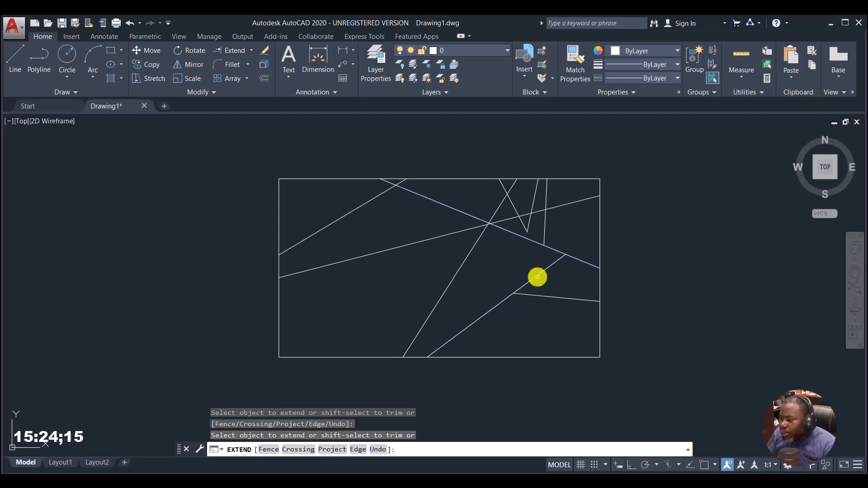
click(548, 267)
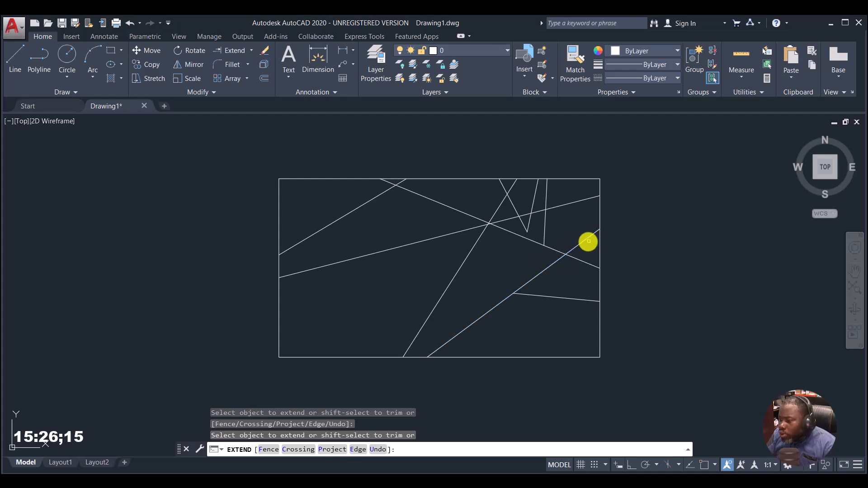
click(587, 236)
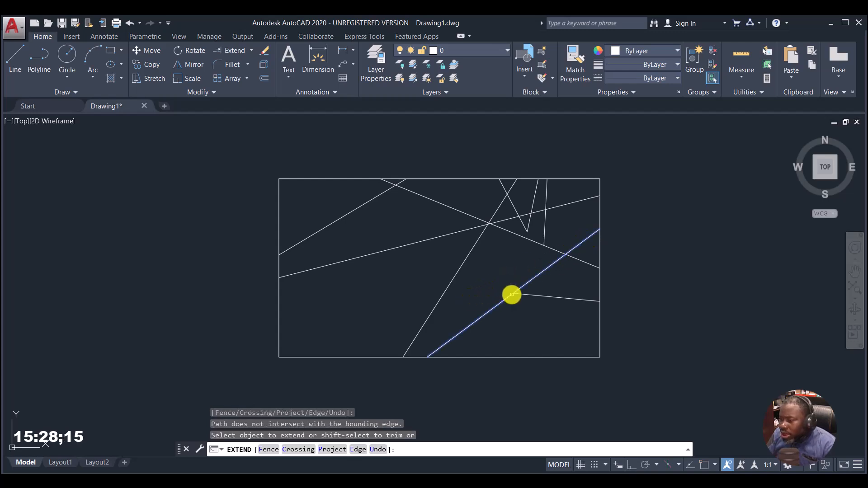
click(524, 295)
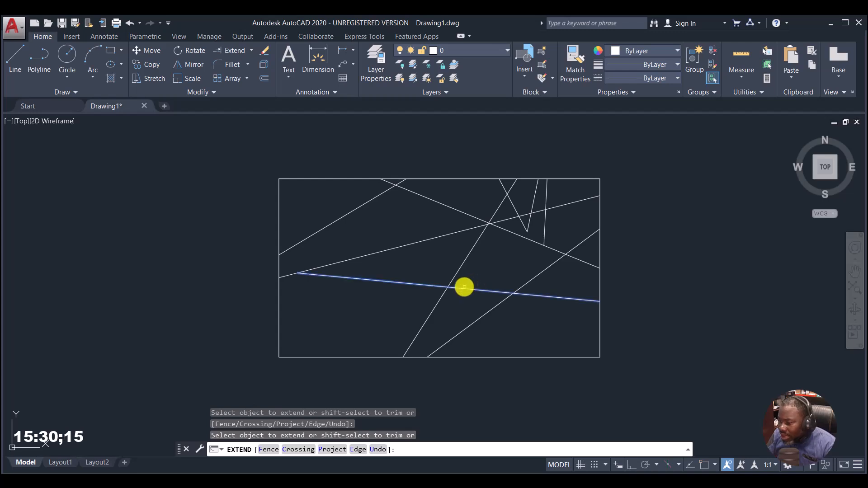
click(464, 287)
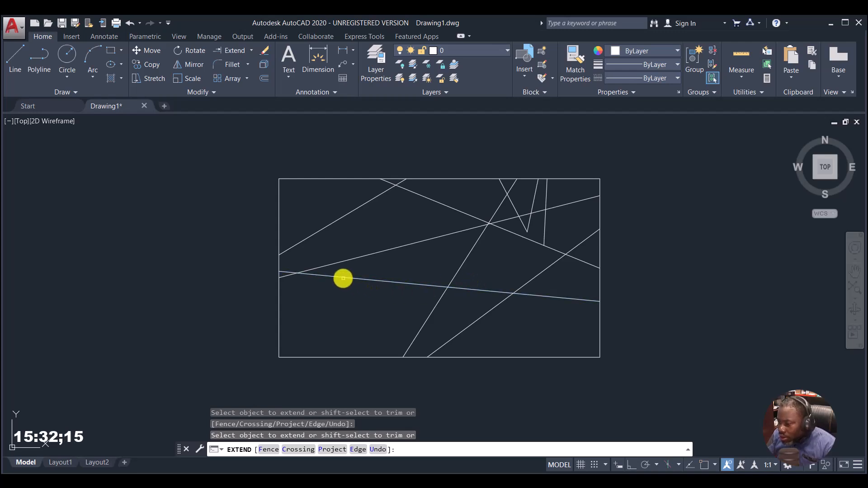
click(343, 277)
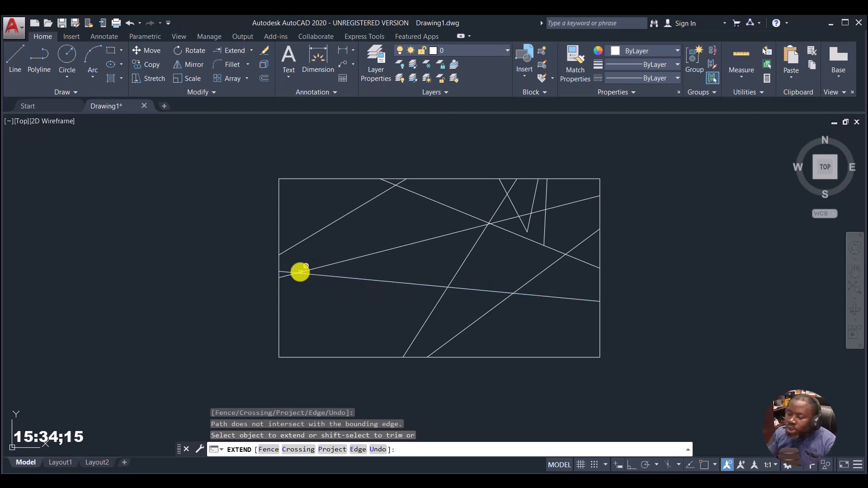